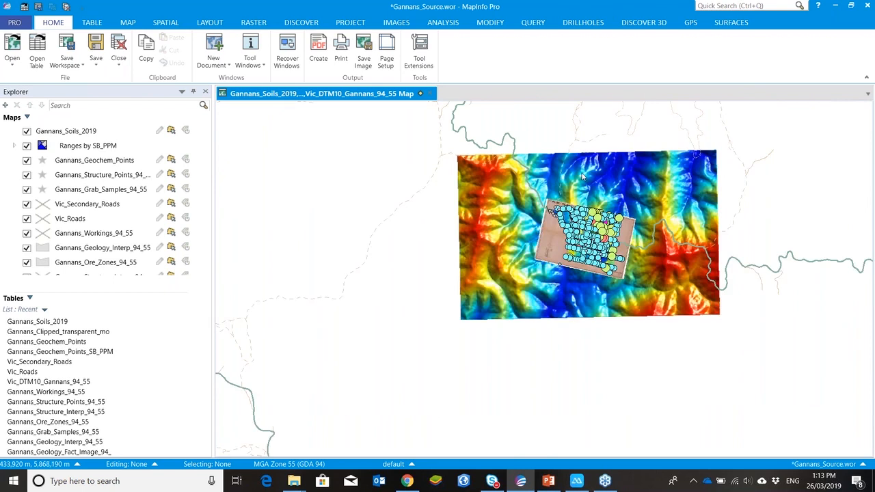
Step: Zoom and pan around the map to examine the soil sample points over the historic map and terrain image
{"action": "scroll", "coordinate": [584, 176], "scroll_direction": "down", "scroll_amount": 1}
{"action": "scroll", "coordinate": [637, 205], "scroll_direction": "up", "scroll_amount": 1}
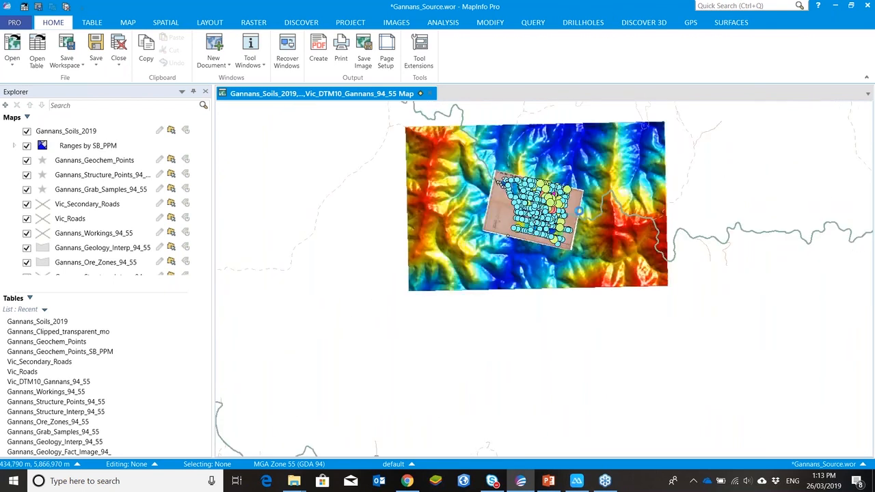
{"action": "scroll", "coordinate": [580, 213], "scroll_direction": "up", "scroll_amount": 1}
{"action": "scroll", "coordinate": [489, 181], "scroll_direction": "up", "scroll_amount": 2}
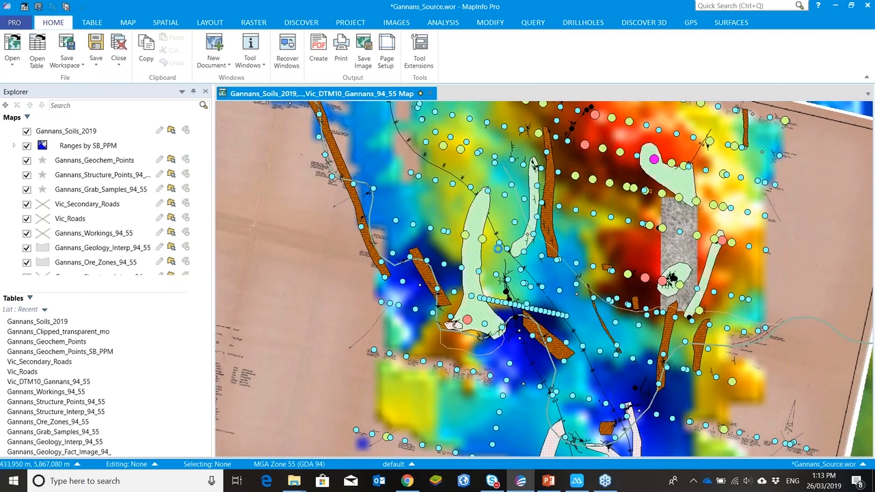
{"action": "scroll", "coordinate": [499, 248], "scroll_direction": "down", "scroll_amount": 2}
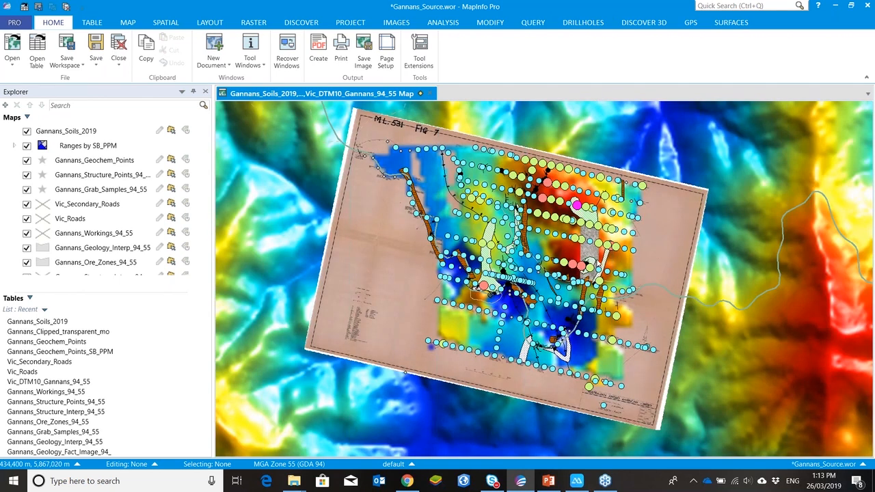
{"action": "scroll", "coordinate": [590, 235], "scroll_direction": "up", "scroll_amount": 1}
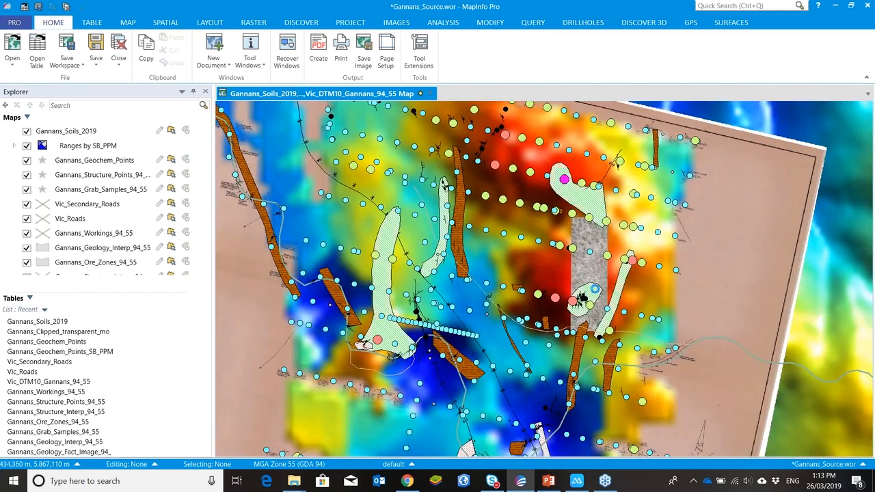
{"action": "scroll", "coordinate": [594, 289], "scroll_direction": "up", "scroll_amount": 3}
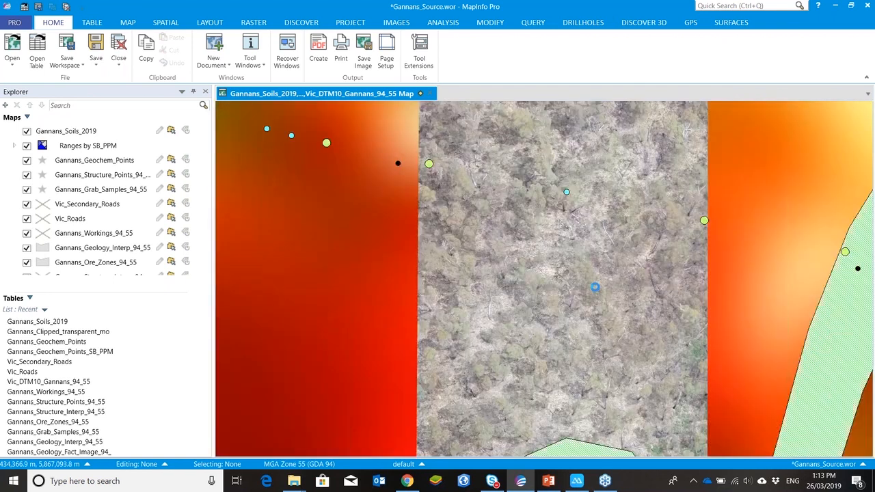
{"action": "scroll", "coordinate": [595, 289], "scroll_direction": "up", "scroll_amount": 1}
{"action": "scroll", "coordinate": [593, 286], "scroll_direction": "up", "scroll_amount": 3}
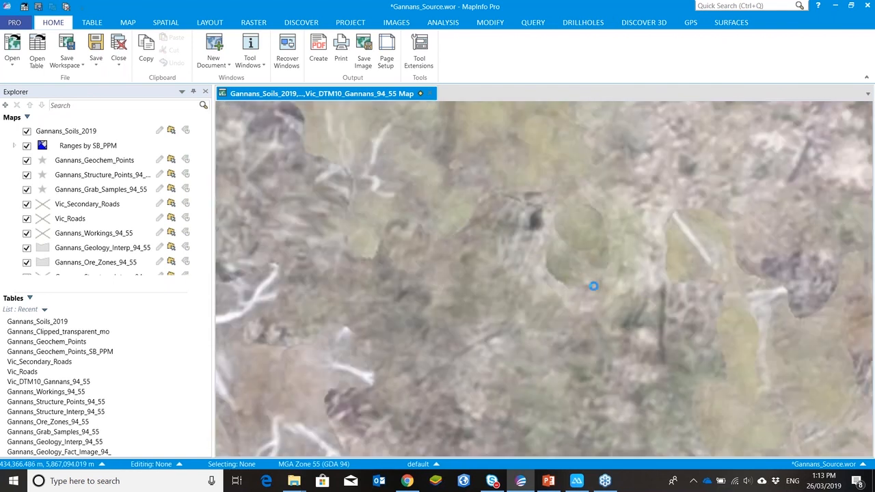
{"action": "scroll", "coordinate": [593, 285], "scroll_direction": "down", "scroll_amount": 5}
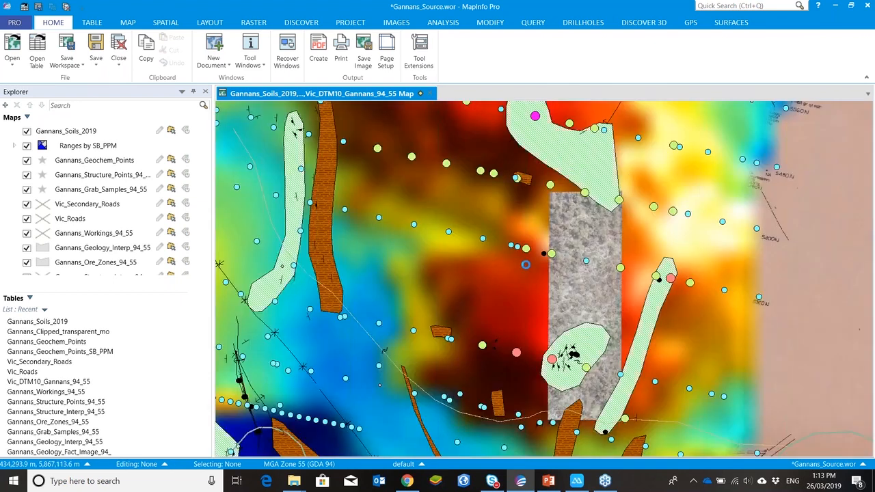
{"action": "scroll", "coordinate": [525, 265], "scroll_direction": "down", "scroll_amount": 1}
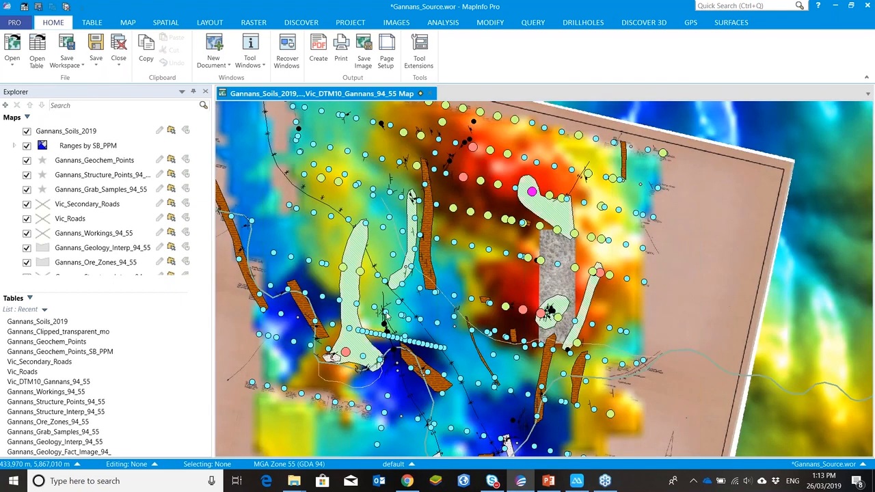
{"action": "scroll", "coordinate": [405, 303], "scroll_direction": "up", "scroll_amount": 1}
{"action": "scroll", "coordinate": [414, 285], "scroll_direction": "down", "scroll_amount": 1}
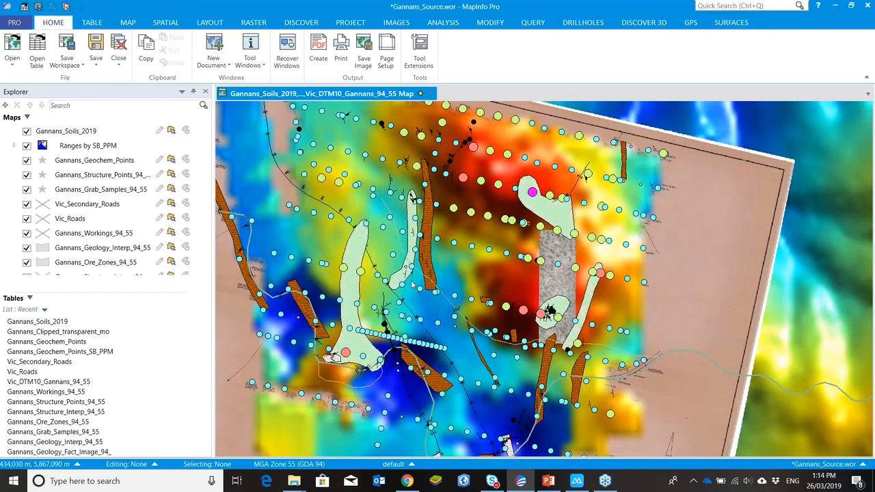
{"action": "scroll", "coordinate": [363, 262], "scroll_direction": "down", "scroll_amount": 1}
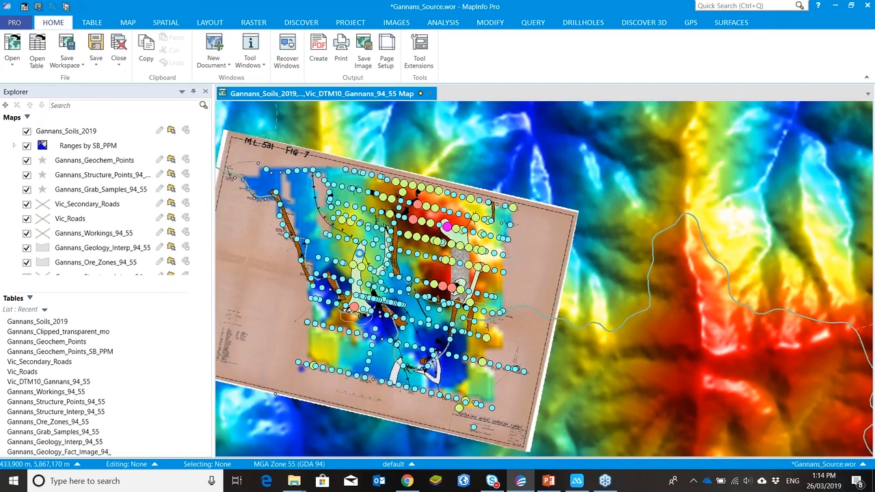
{"action": "scroll", "coordinate": [359, 253], "scroll_direction": "up", "scroll_amount": 1}
{"action": "scroll", "coordinate": [361, 256], "scroll_direction": "down", "scroll_amount": 1}
{"action": "right_click", "coordinate": [254, 214]}
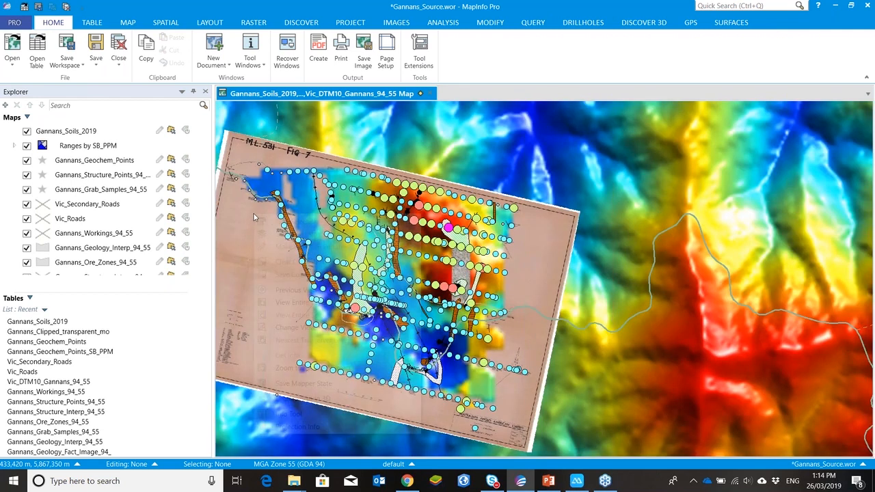
{"action": "left_click", "coordinate": [258, 202]}
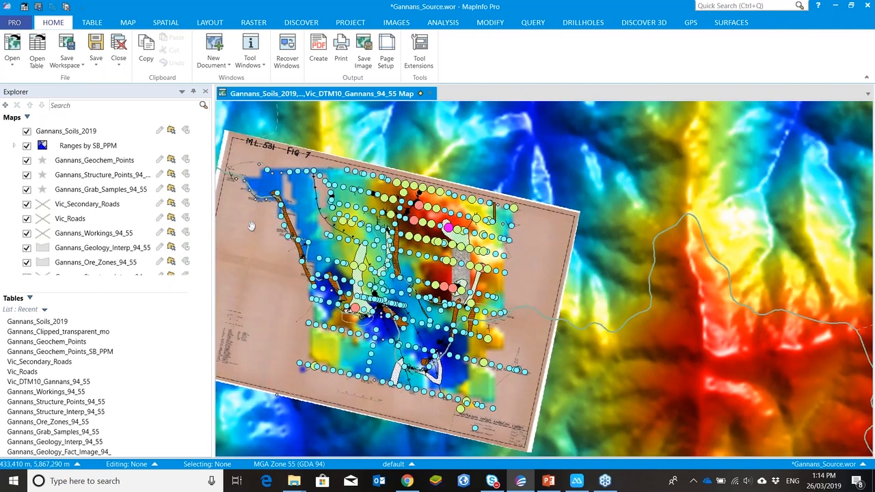
{"action": "left_click_drag", "start_coordinate": [226, 226], "coordinate": [266, 217]}
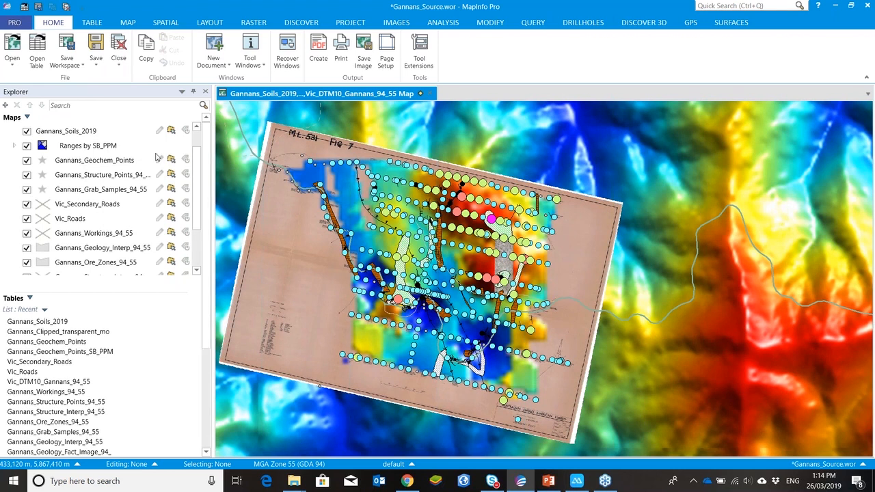
Step: Browse the Gannans_Soils_2019 table's fields and return to the map window
{"action": "right_click", "coordinate": [66, 133]}
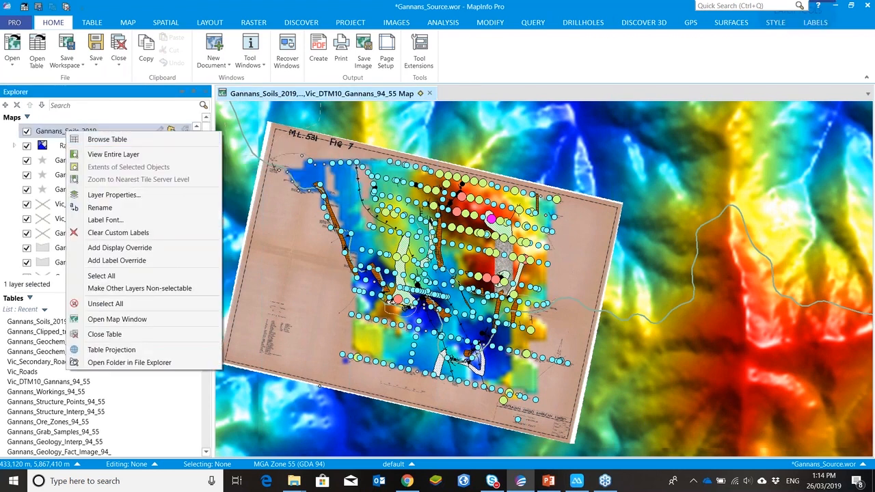
{"action": "left_click", "coordinate": [84, 139]}
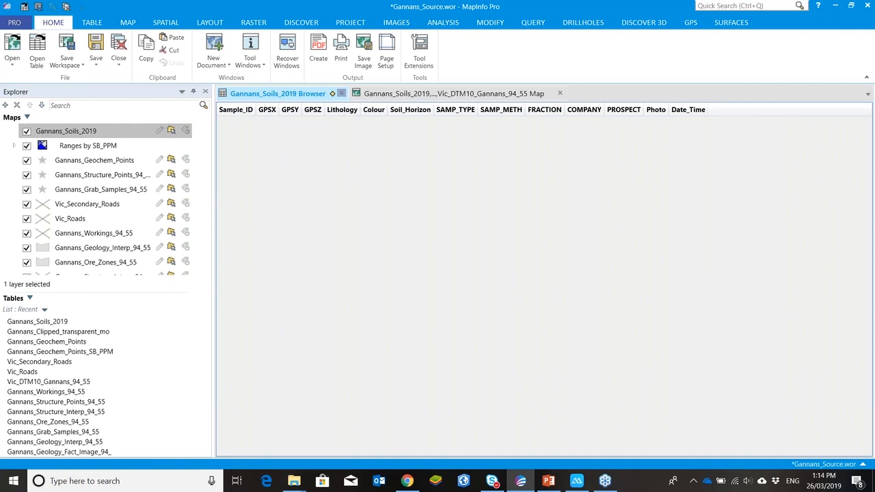
{"action": "left_click", "coordinate": [342, 93]}
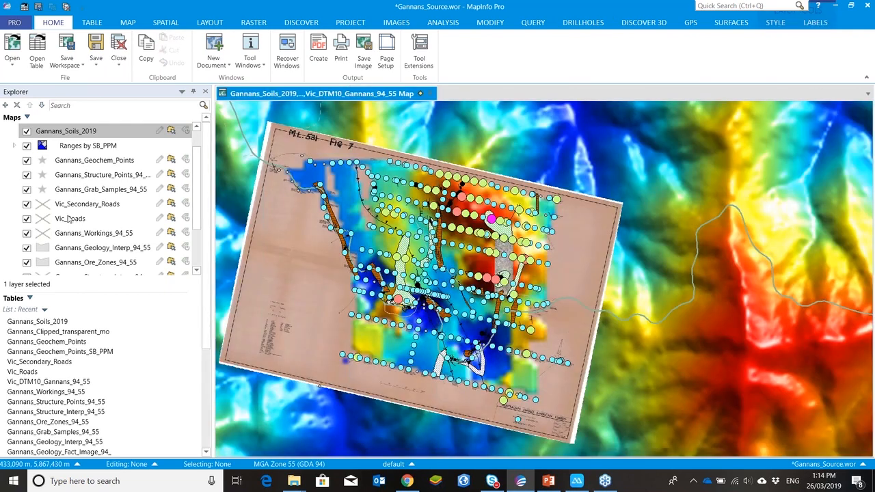
{"action": "right_click", "coordinate": [91, 205]}
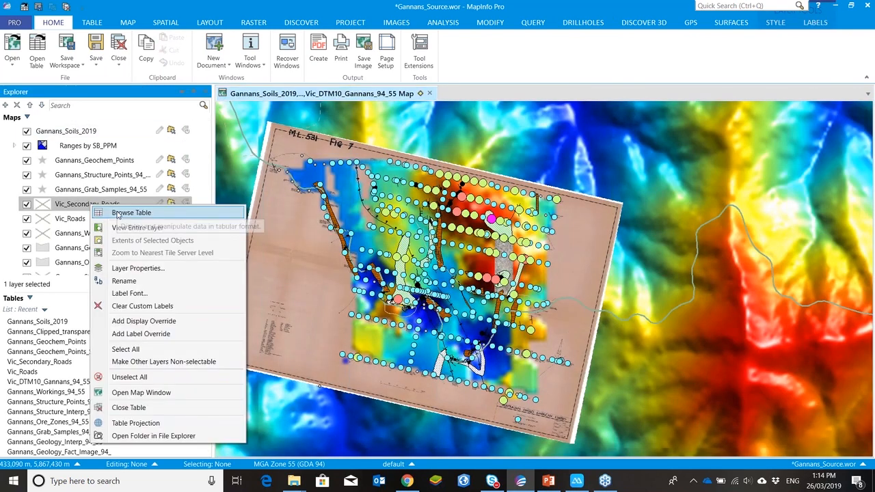
{"action": "left_click", "coordinate": [71, 206]}
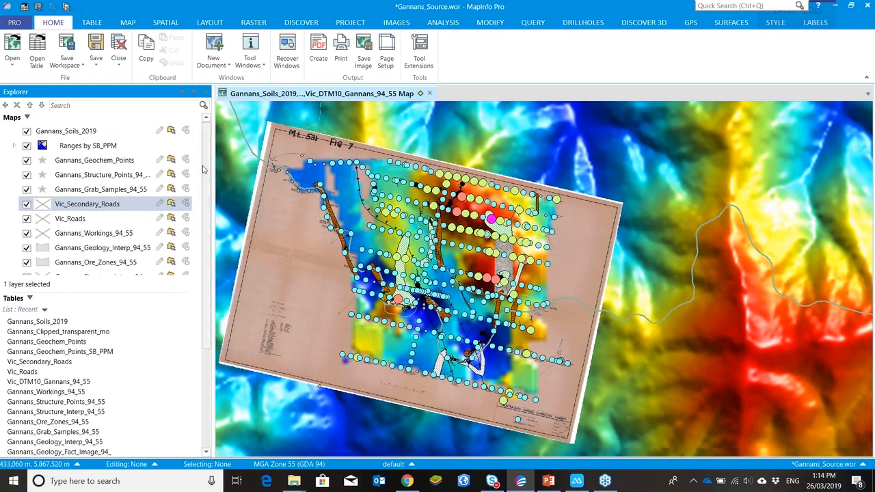
{"action": "right_click", "coordinate": [274, 209]}
{"action": "key", "text": "Escape"}
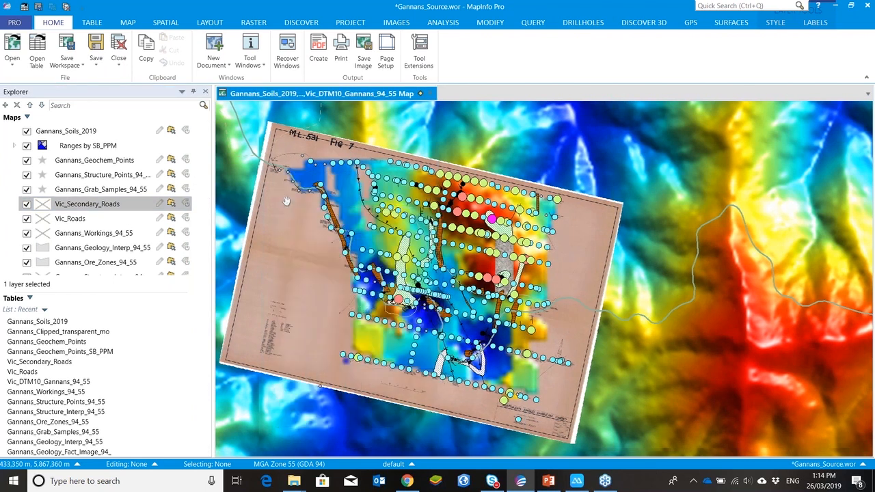
{"action": "left_click_drag", "start_coordinate": [286, 200], "coordinate": [305, 202]}
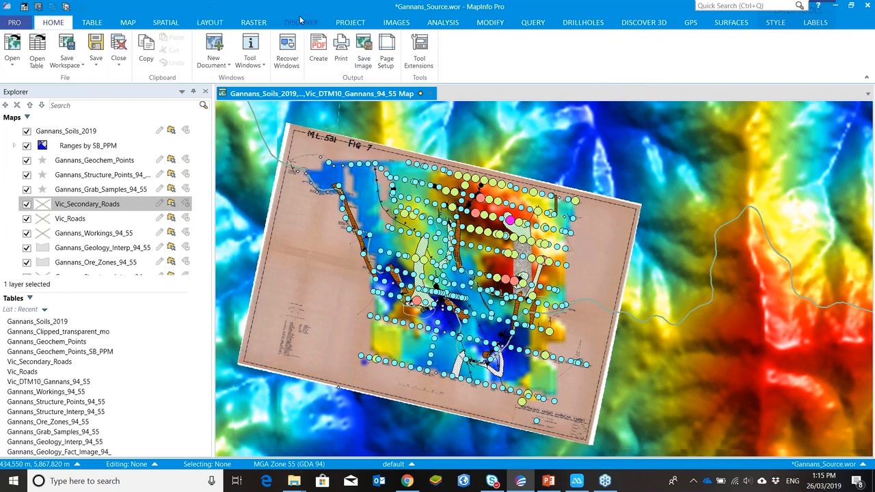
Step: Open the Picklist Manager and review the Soil_Horizon and Soil_Colour picklists before closing it
{"action": "left_click", "coordinate": [350, 24]}
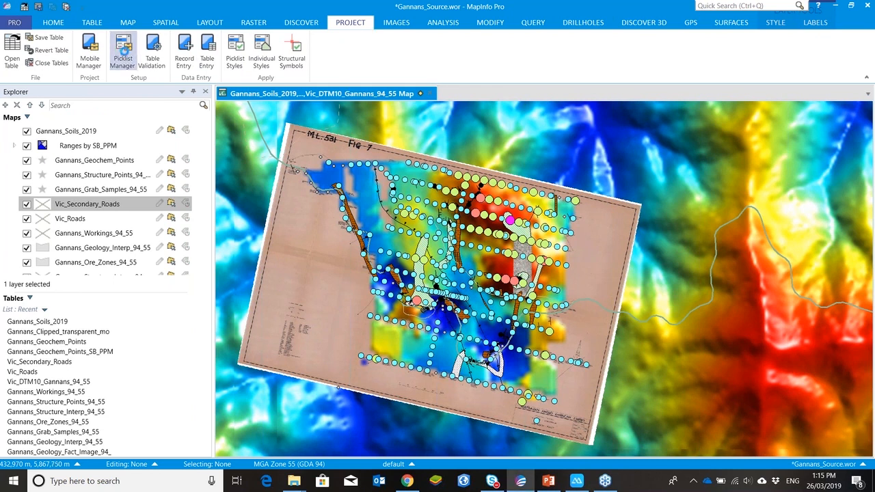
{"action": "left_click", "coordinate": [124, 51]}
{"action": "left_click", "coordinate": [453, 150]}
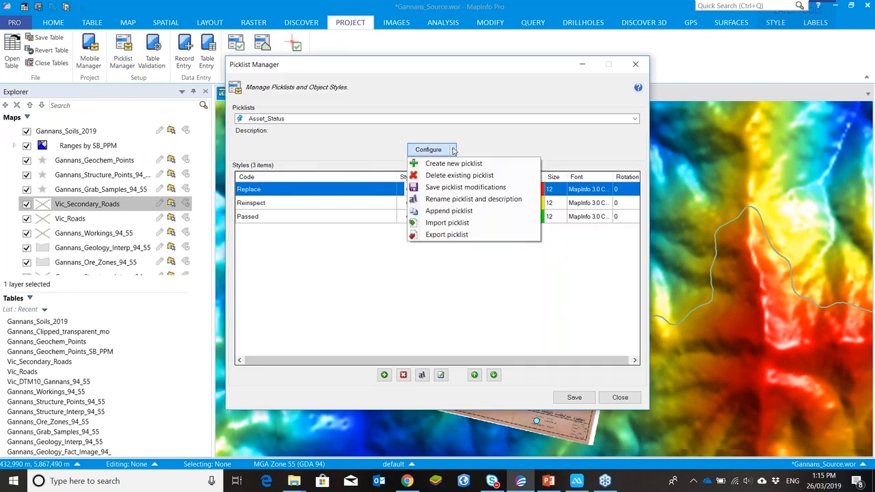
{"action": "left_click", "coordinate": [476, 143]}
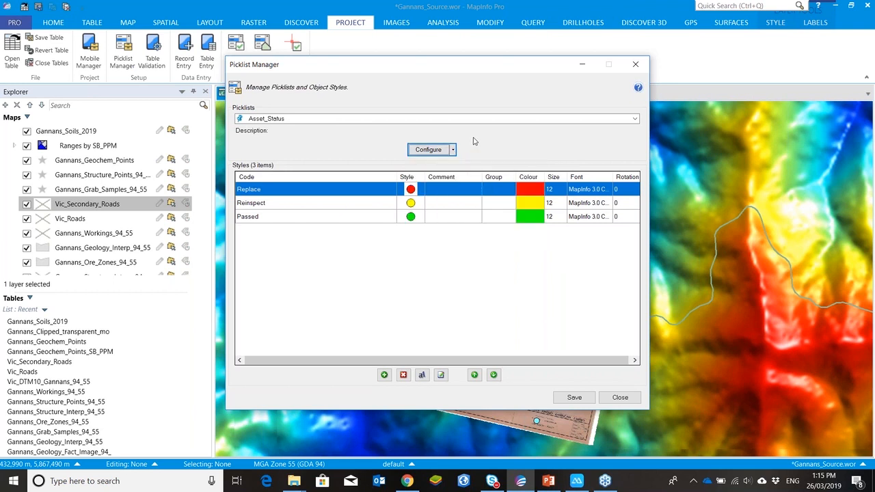
{"action": "left_click", "coordinate": [463, 121]}
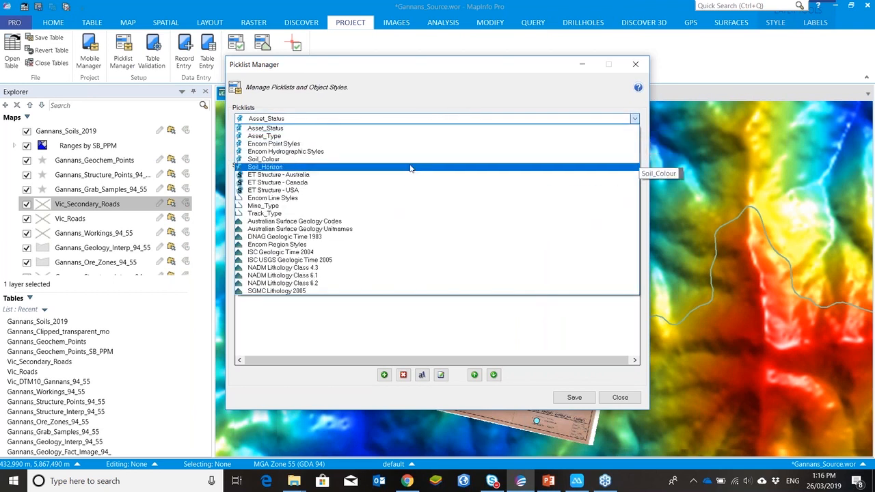
{"action": "left_click", "coordinate": [410, 168]}
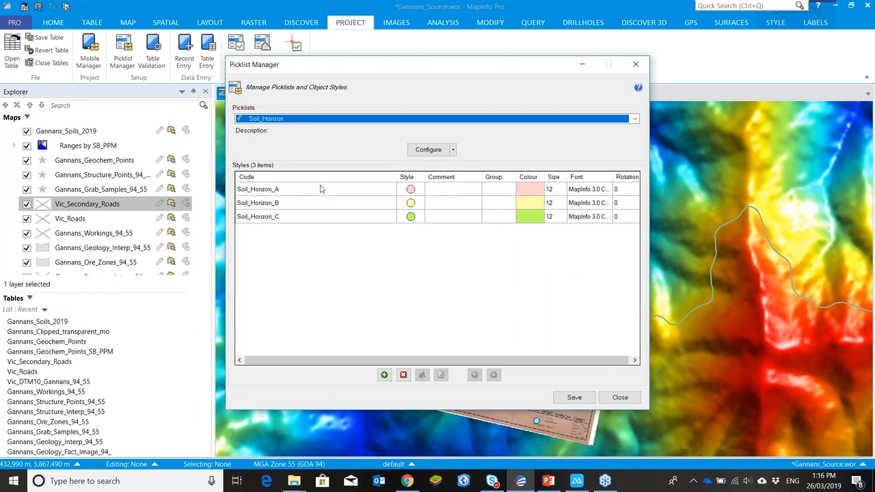
{"action": "left_click", "coordinate": [391, 122]}
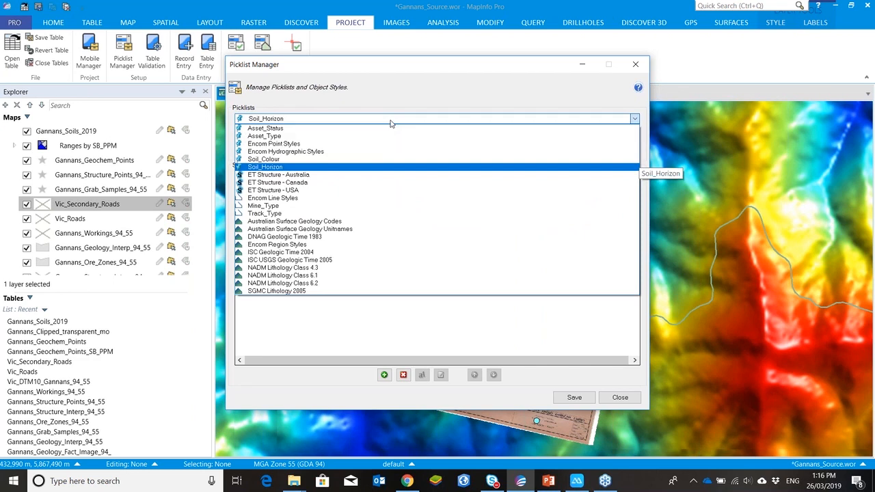
{"action": "left_click", "coordinate": [371, 160]}
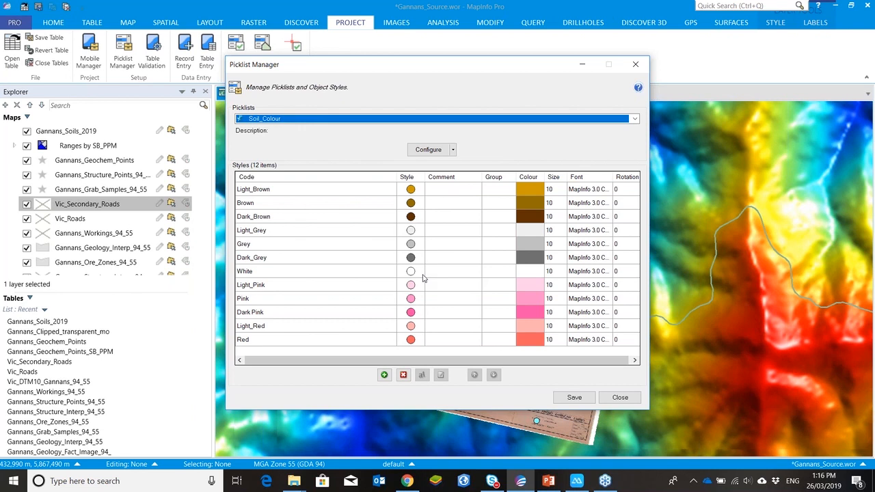
{"action": "left_click", "coordinate": [619, 398]}
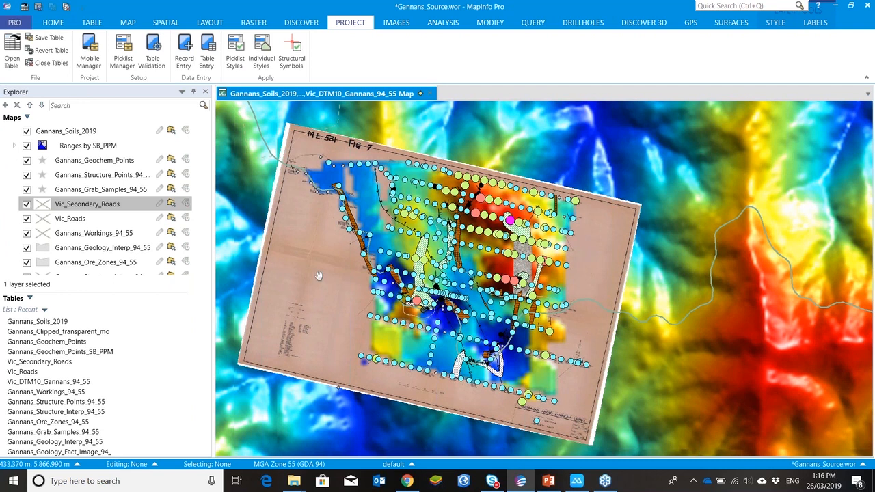
Step: Open table validation for Gannans_Soils_2019 and review its field settings in the digitising table setup
{"action": "left_click", "coordinate": [153, 61]}
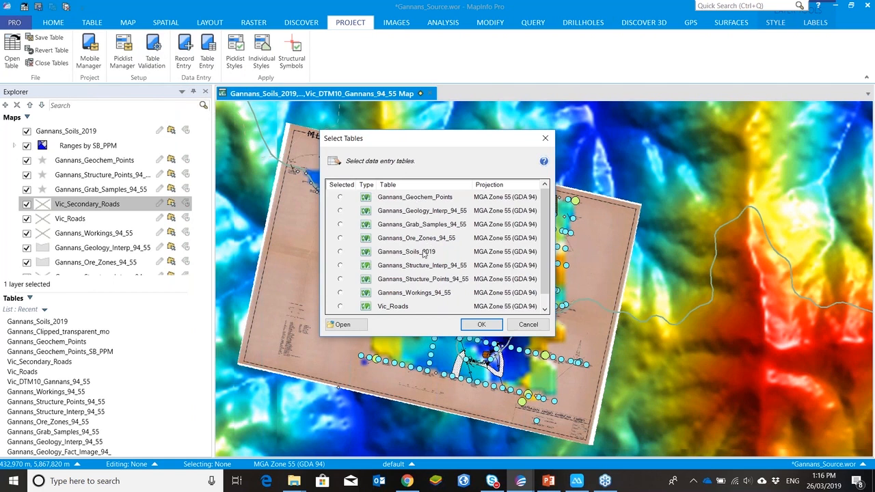
{"action": "left_click", "coordinate": [425, 252]}
{"action": "left_click", "coordinate": [482, 325]}
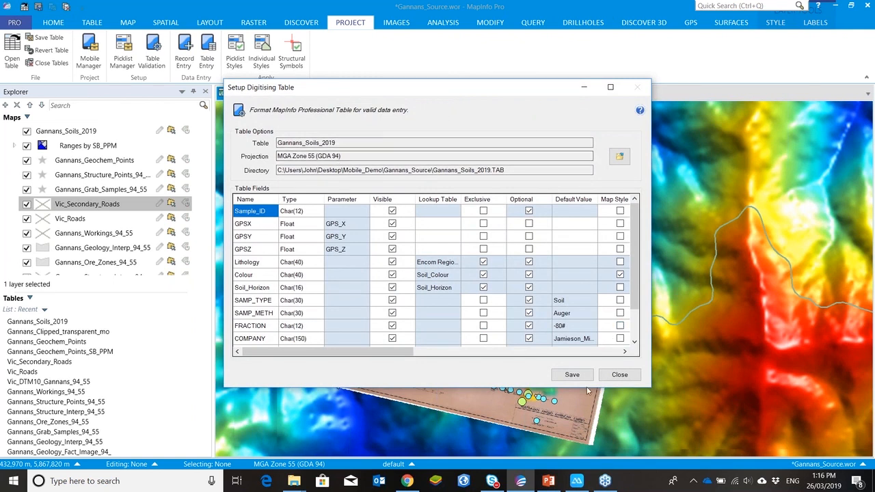
{"action": "left_click_drag", "start_coordinate": [635, 260], "coordinate": [657, 209]}
{"action": "scroll", "coordinate": [280, 212], "scroll_direction": "down", "scroll_amount": 1}
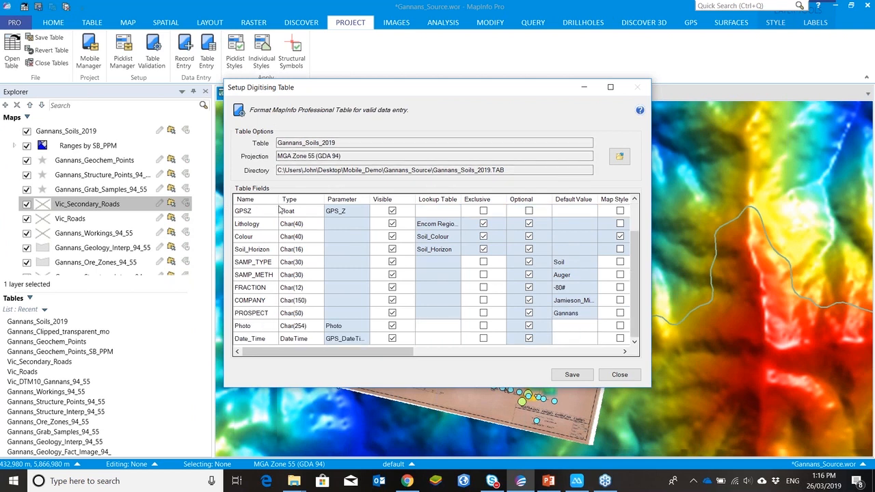
{"action": "scroll", "coordinate": [275, 216], "scroll_direction": "up", "scroll_amount": 1}
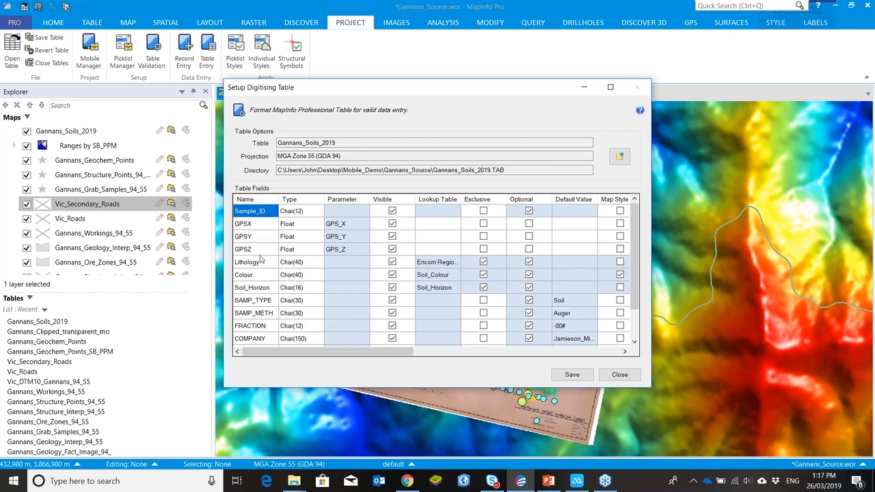
{"action": "scroll", "coordinate": [263, 274], "scroll_direction": "down", "scroll_amount": 1}
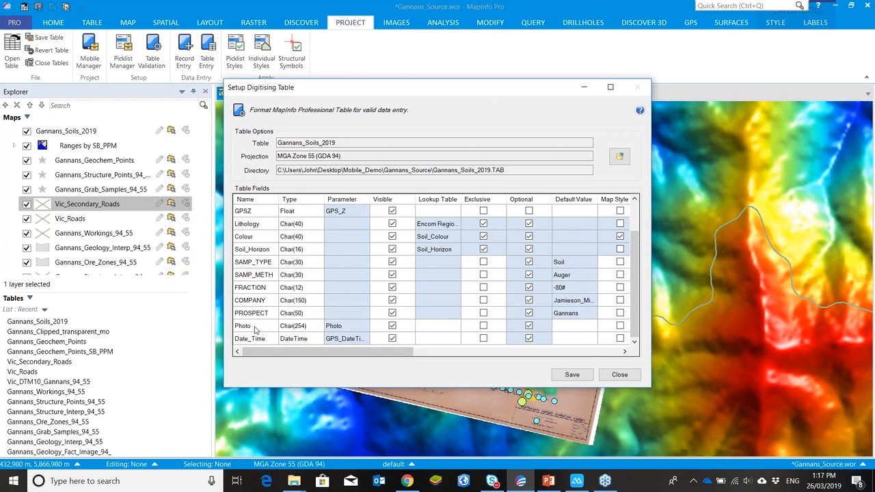
{"action": "scroll", "coordinate": [254, 330], "scroll_direction": "up", "scroll_amount": 1}
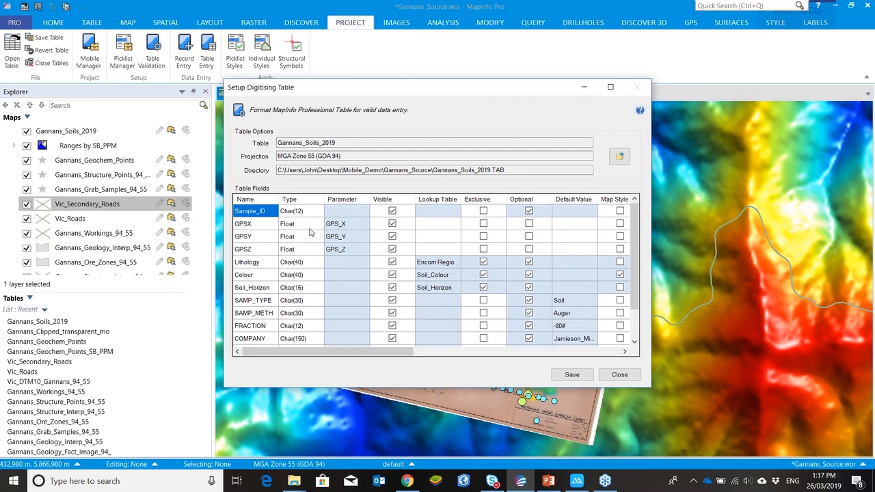
Step: Assign the GPS_X, GPS_Y and GPS_Z parameters to the GPSX, GPSY and GPSZ fields
{"action": "left_click", "coordinate": [360, 223]}
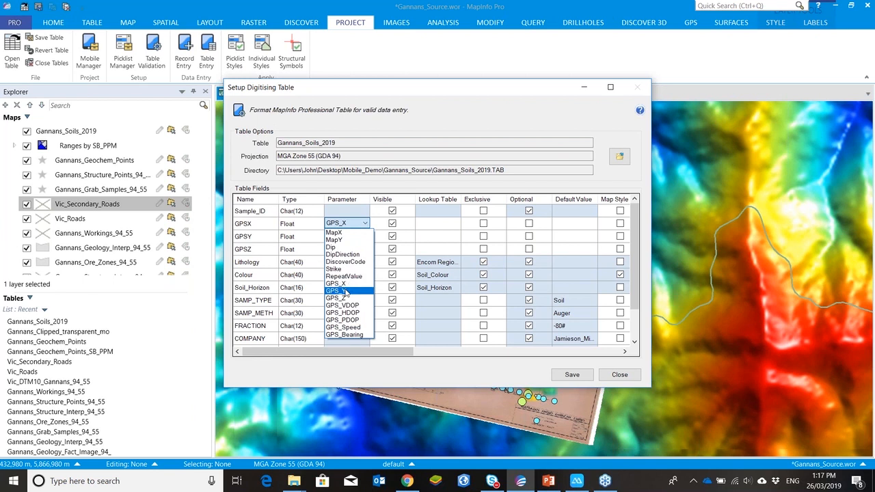
{"action": "left_click", "coordinate": [348, 284]}
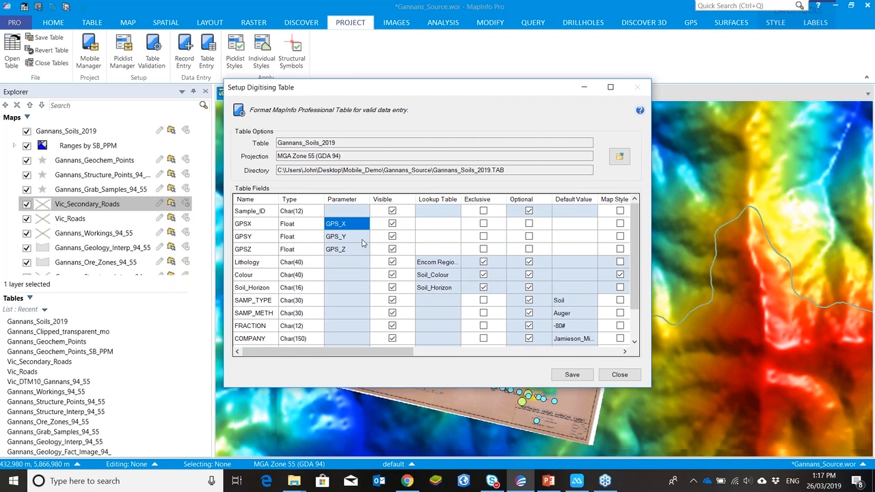
{"action": "left_click", "coordinate": [361, 238]}
{"action": "left_click", "coordinate": [349, 305]}
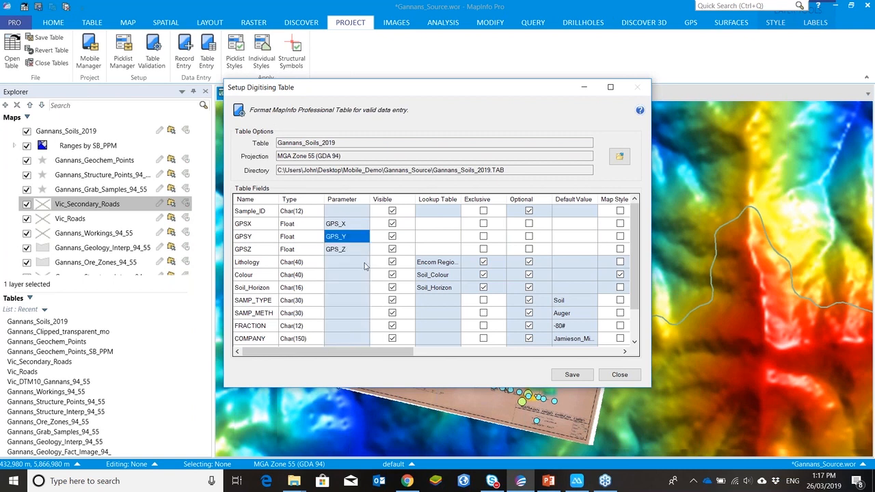
{"action": "left_click", "coordinate": [362, 252]}
{"action": "left_click", "coordinate": [346, 327]}
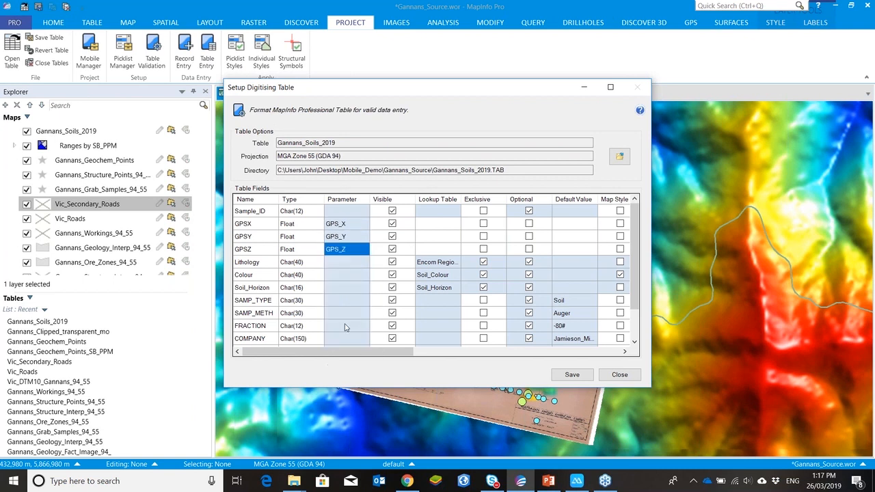
Step: Assign the Photo parameter to the Photo field
{"action": "scroll", "coordinate": [356, 317], "scroll_direction": "down", "scroll_amount": 1}
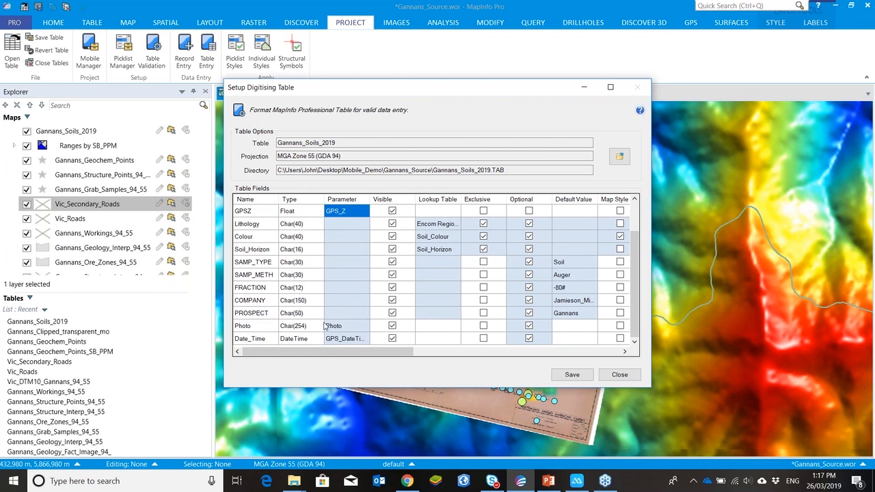
{"action": "left_click", "coordinate": [360, 330]}
{"action": "left_click", "coordinate": [347, 355]}
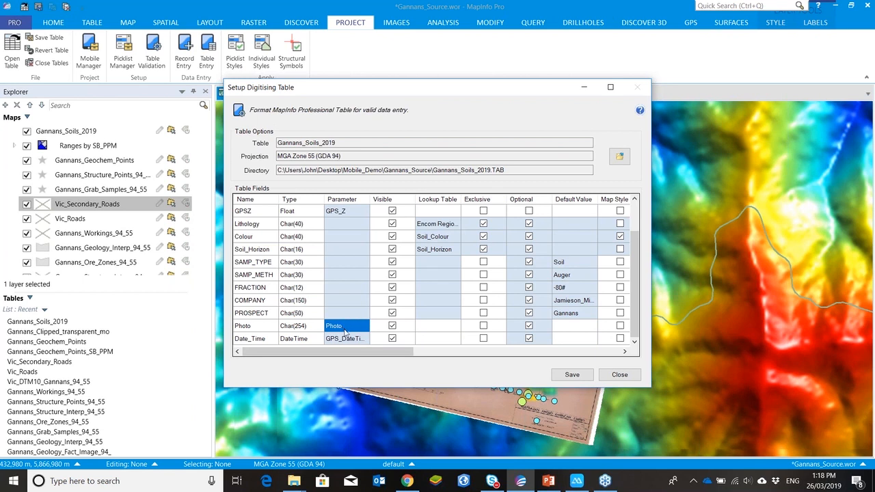
Step: Review the remaining validation columns across all fields, including default values, map style, increment and min/max limits
{"action": "scroll", "coordinate": [441, 332], "scroll_direction": "up", "scroll_amount": 1}
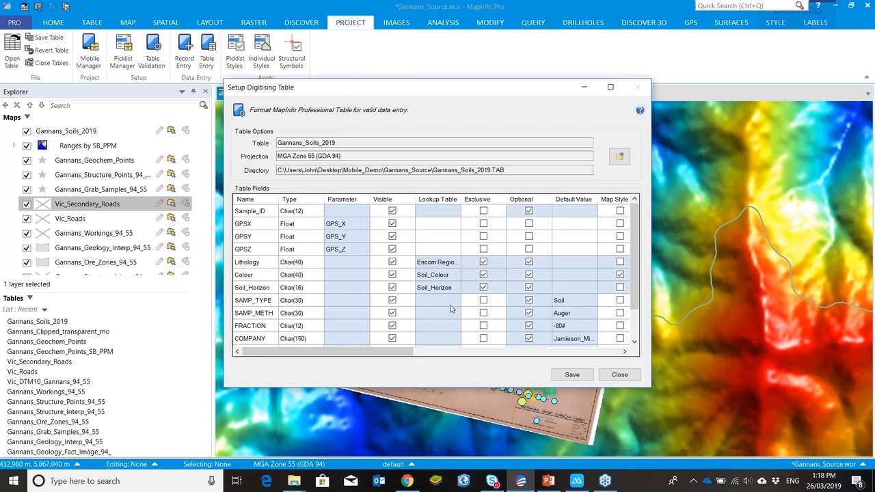
{"action": "left_click_drag", "start_coordinate": [394, 352], "coordinate": [424, 355]}
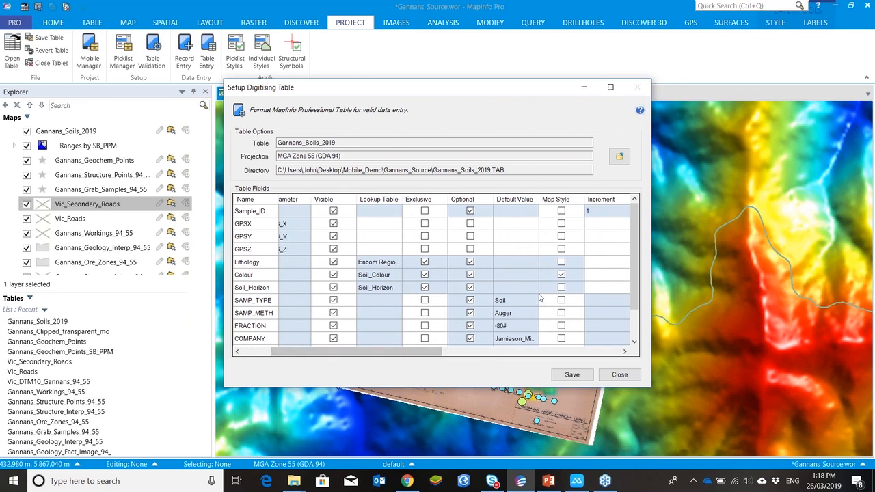
{"action": "scroll", "coordinate": [534, 289], "scroll_direction": "down", "scroll_amount": 1}
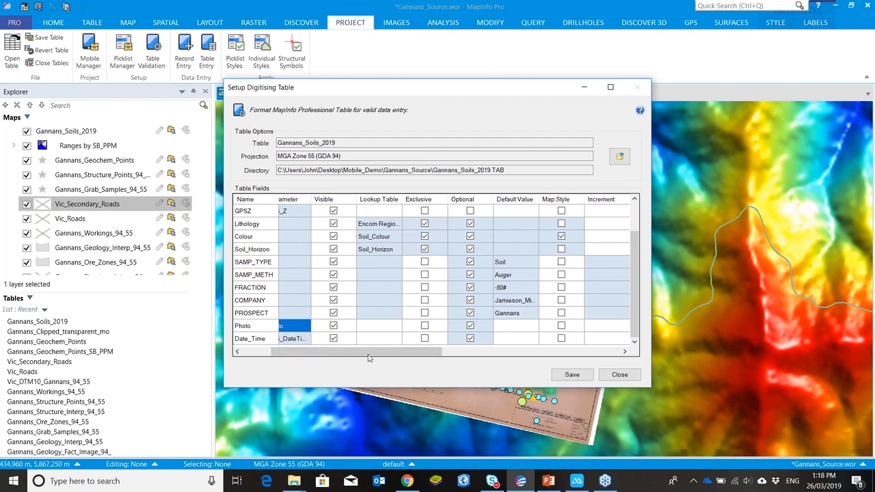
{"action": "left_click_drag", "start_coordinate": [363, 354], "coordinate": [316, 354]}
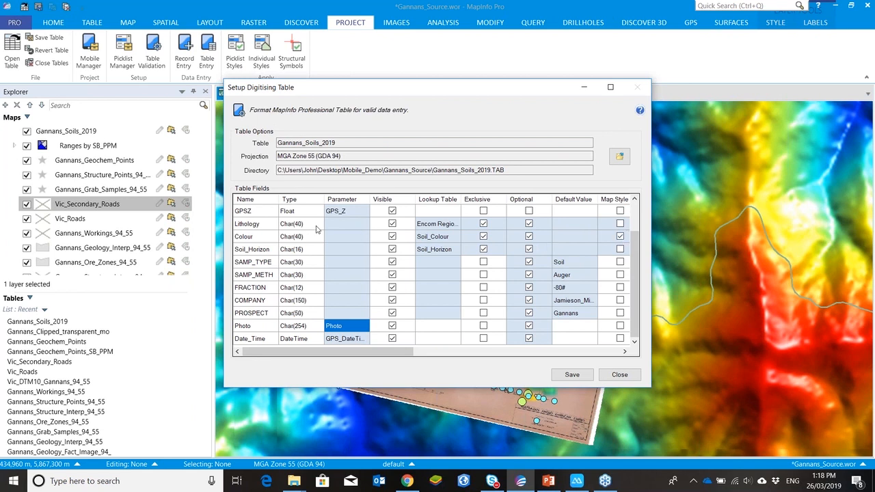
{"action": "left_click", "coordinate": [620, 237]}
{"action": "left_click", "coordinate": [620, 237]}
{"action": "left_click_drag", "start_coordinate": [338, 353], "coordinate": [406, 351]}
{"action": "scroll", "coordinate": [529, 280], "scroll_direction": "up", "scroll_amount": 1}
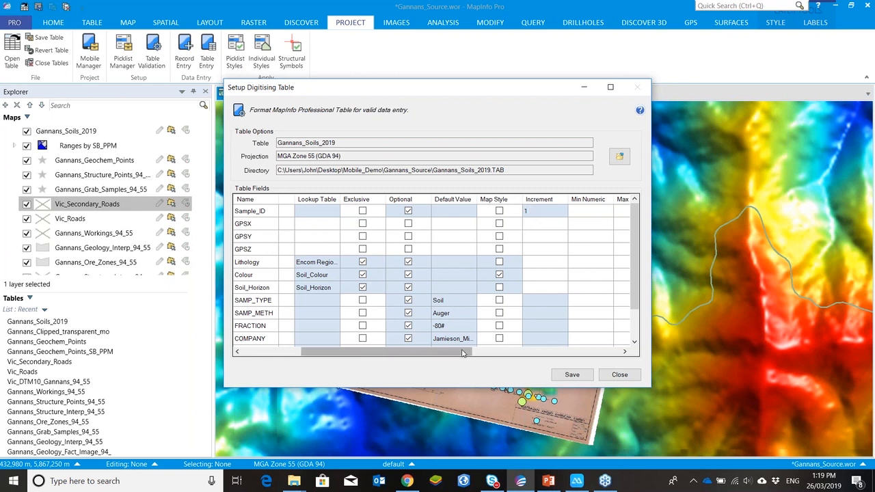
{"action": "left_click_drag", "start_coordinate": [472, 352], "coordinate": [537, 375]}
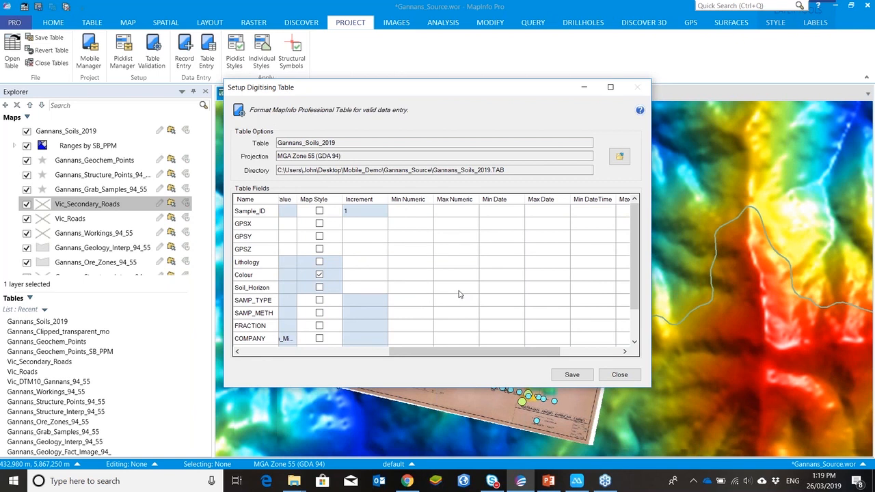
{"action": "left_click_drag", "start_coordinate": [458, 351], "coordinate": [318, 387]}
{"action": "scroll", "coordinate": [443, 326], "scroll_direction": "down", "scroll_amount": 1}
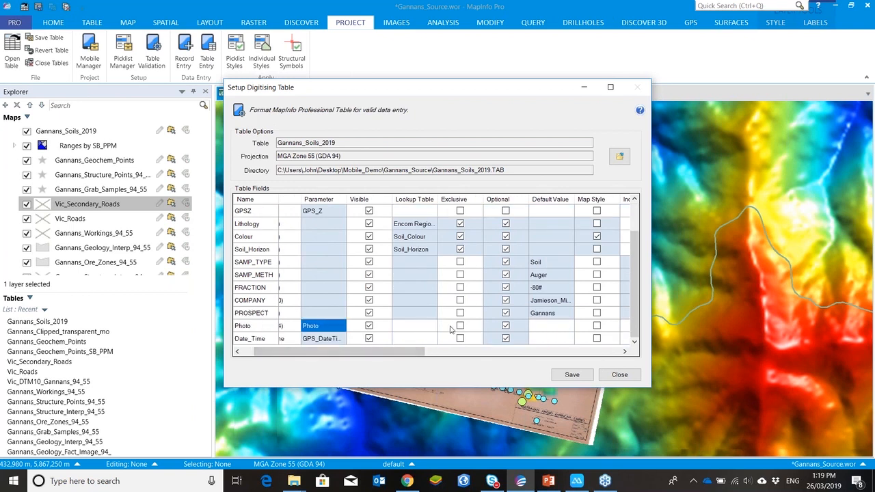
{"action": "scroll", "coordinate": [446, 330], "scroll_direction": "up", "scroll_amount": 1}
{"action": "left_click_drag", "start_coordinate": [419, 352], "coordinate": [408, 352]}
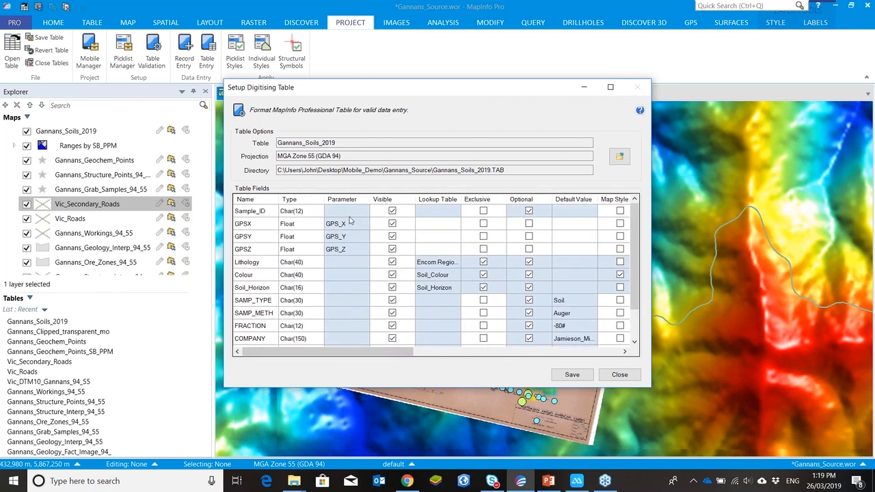
{"action": "scroll", "coordinate": [352, 303], "scroll_direction": "down", "scroll_amount": 1}
{"action": "scroll", "coordinate": [440, 269], "scroll_direction": "up", "scroll_amount": 1}
{"action": "scroll", "coordinate": [424, 294], "scroll_direction": "down", "scroll_amount": 1}
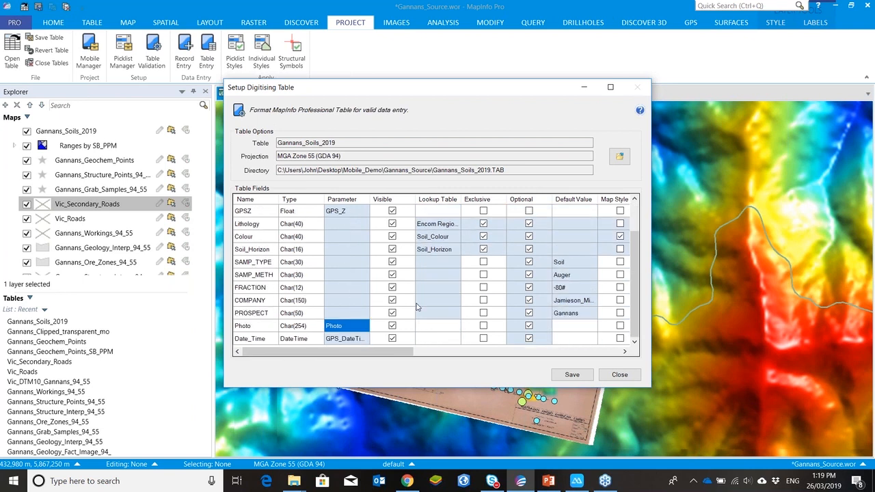
{"action": "scroll", "coordinate": [529, 287], "scroll_direction": "up", "scroll_amount": 1}
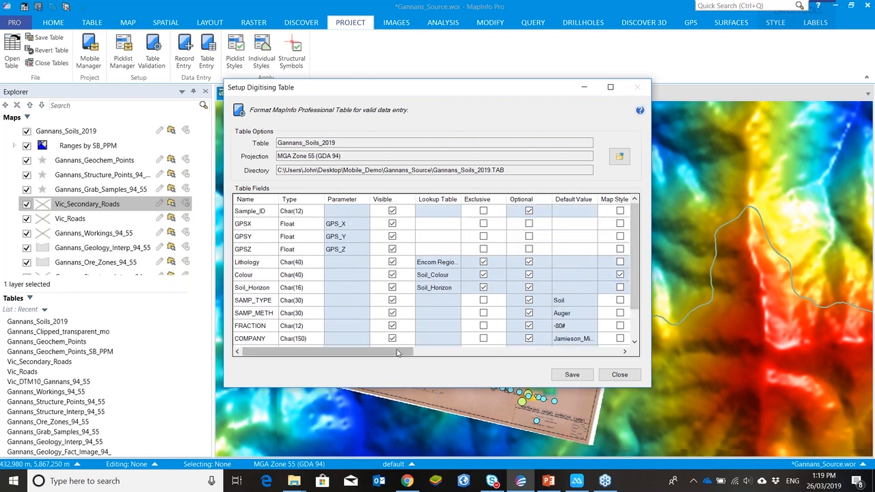
Step: Save the digitising table setup and close the dialog
{"action": "left_click", "coordinate": [573, 376]}
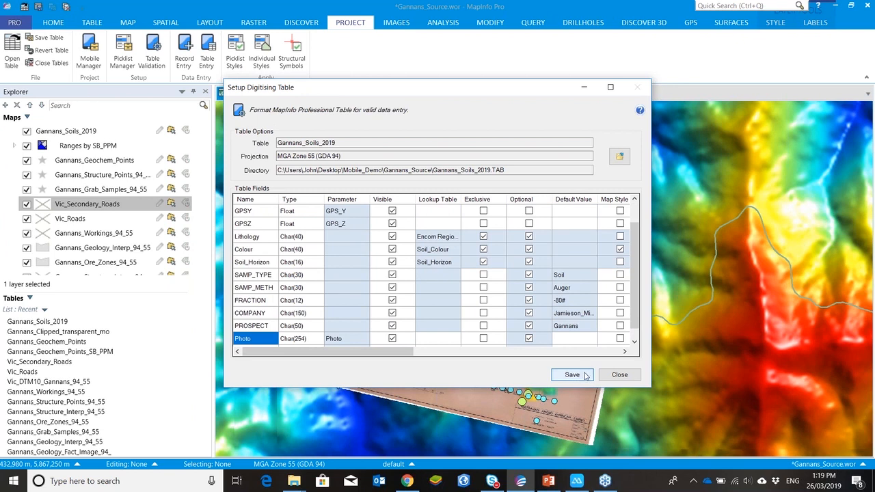
{"action": "left_click", "coordinate": [619, 374]}
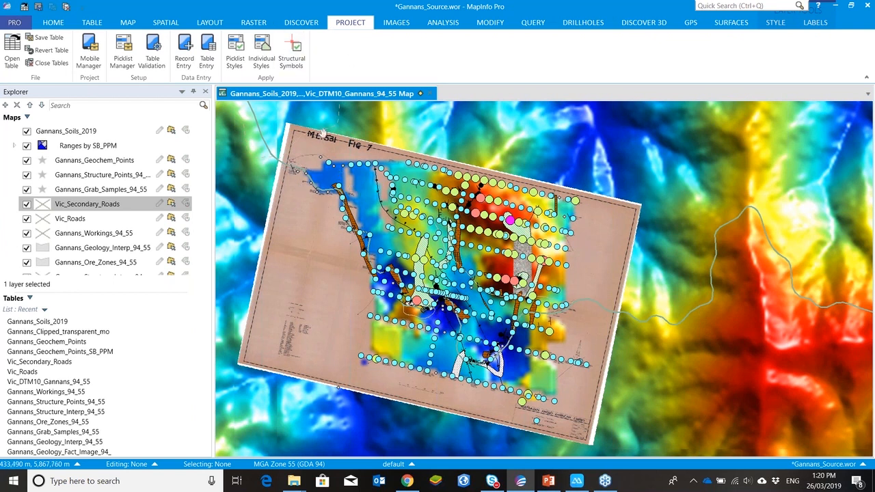
Step: Open the Mobile Manager and start a new Mobile project named Demo
{"action": "left_click", "coordinate": [86, 60]}
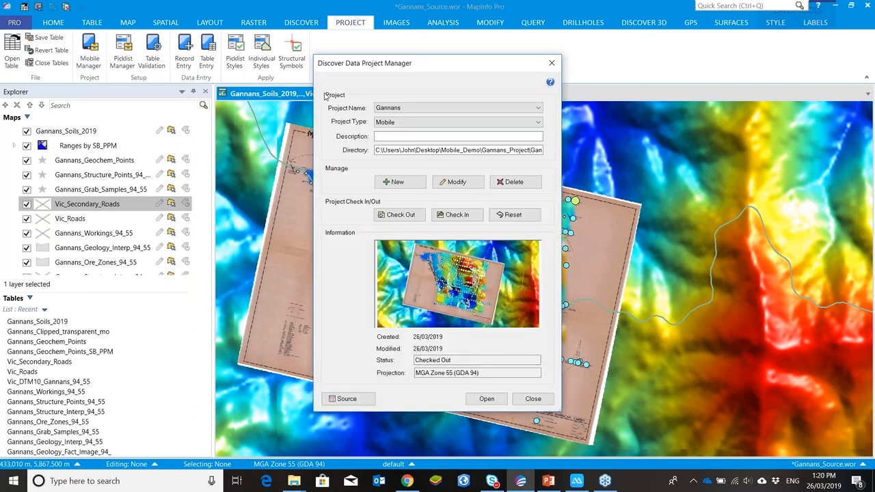
{"action": "left_click", "coordinate": [397, 181]}
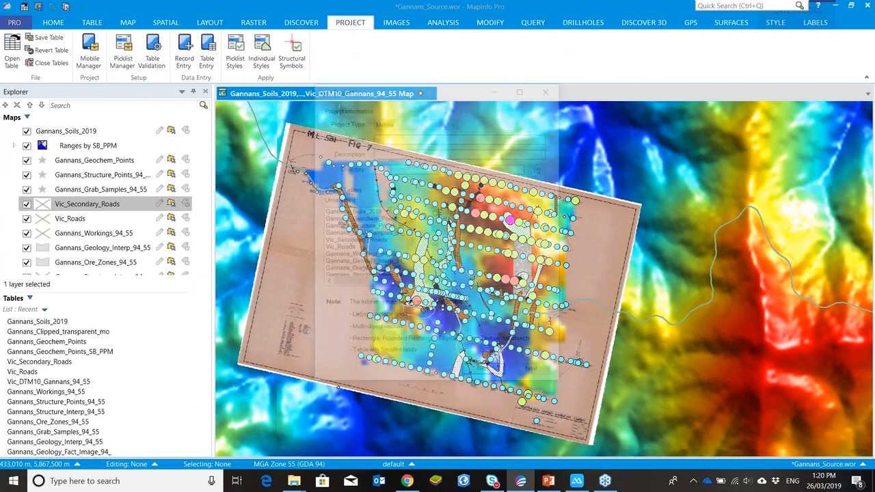
{"action": "type", "text": "Demo"}
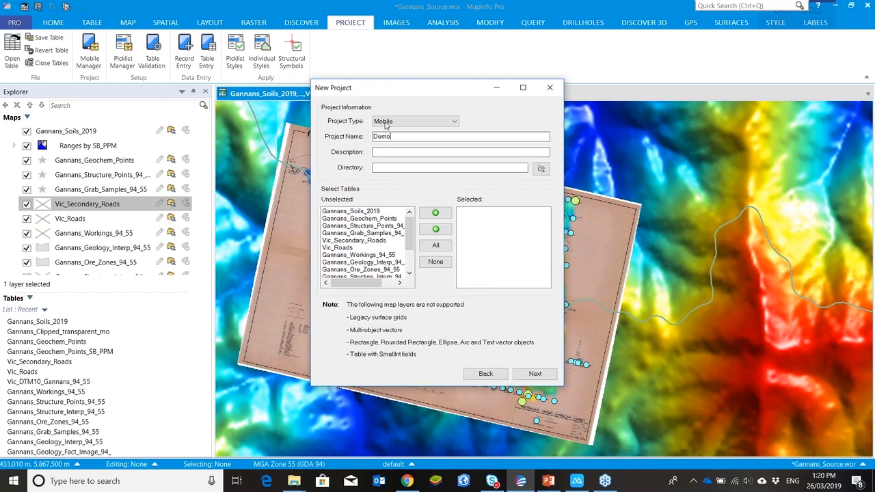
Step: Select all tables and set the project directory to the Gannans_Demo folder under Mobile_Demo\Gannans_Project
{"action": "left_click", "coordinate": [434, 245]}
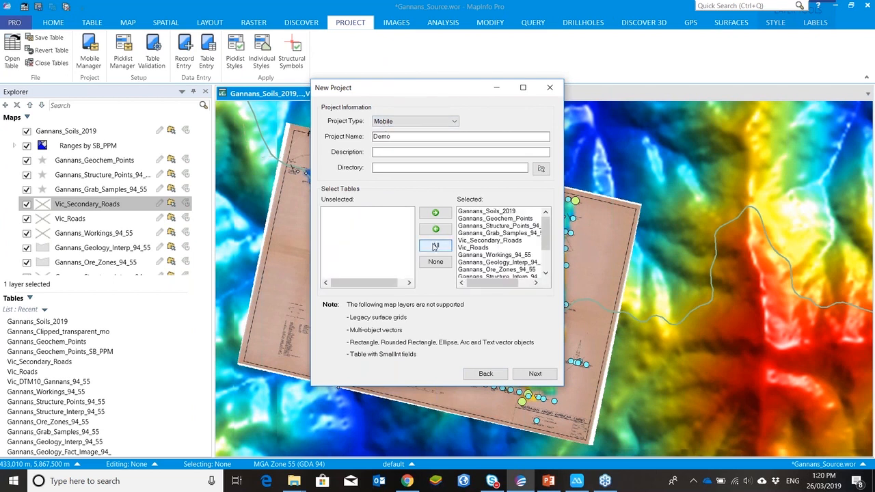
{"action": "left_click", "coordinate": [541, 169]}
{"action": "scroll", "coordinate": [496, 280], "scroll_direction": "down", "scroll_amount": 3}
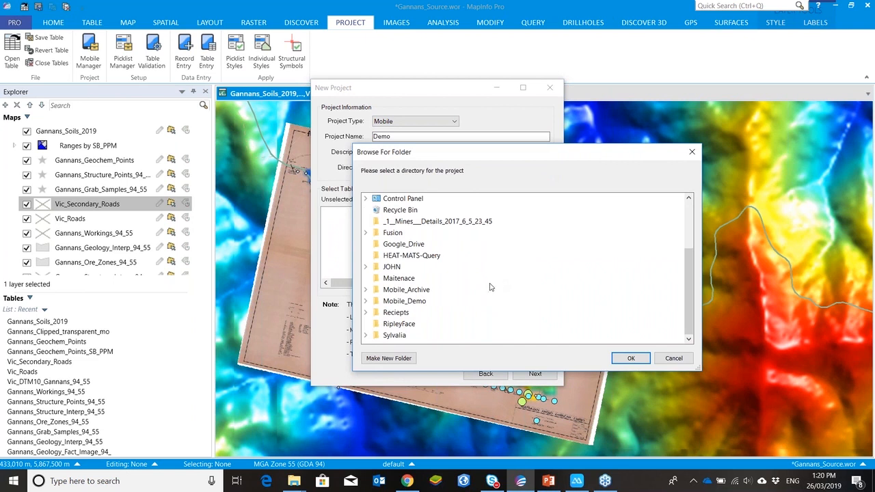
{"action": "scroll", "coordinate": [491, 287], "scroll_direction": "up", "scroll_amount": 3}
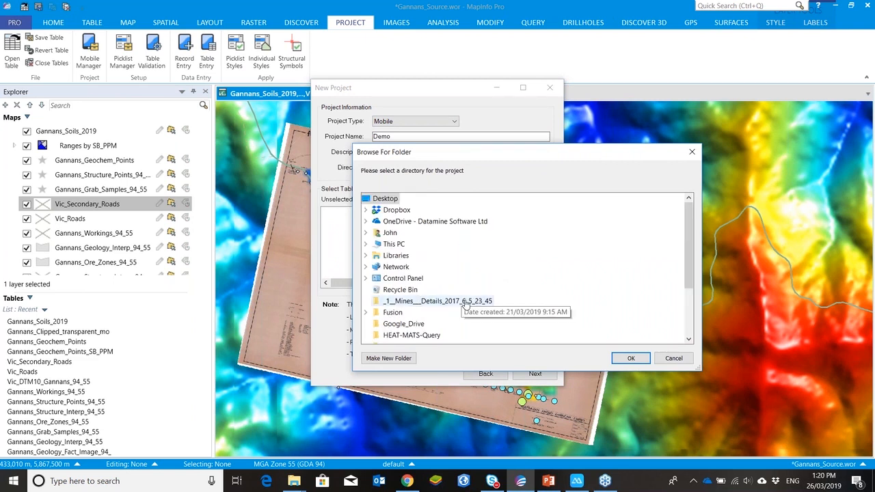
{"action": "scroll", "coordinate": [444, 301], "scroll_direction": "down", "scroll_amount": 3}
{"action": "double_click", "coordinate": [425, 301]}
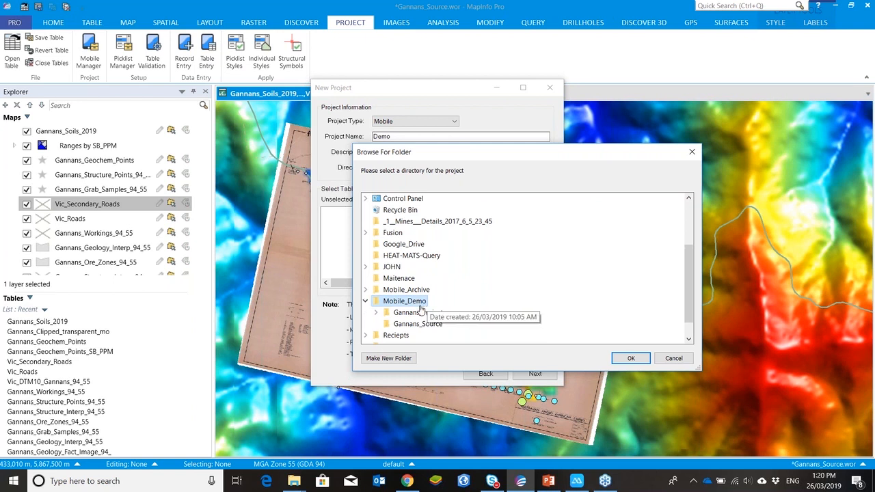
{"action": "double_click", "coordinate": [419, 313]}
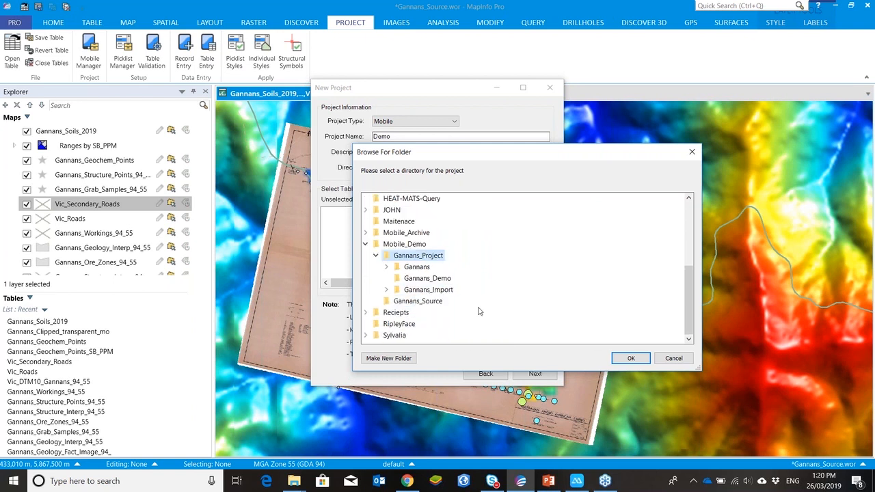
{"action": "left_click", "coordinate": [435, 279]}
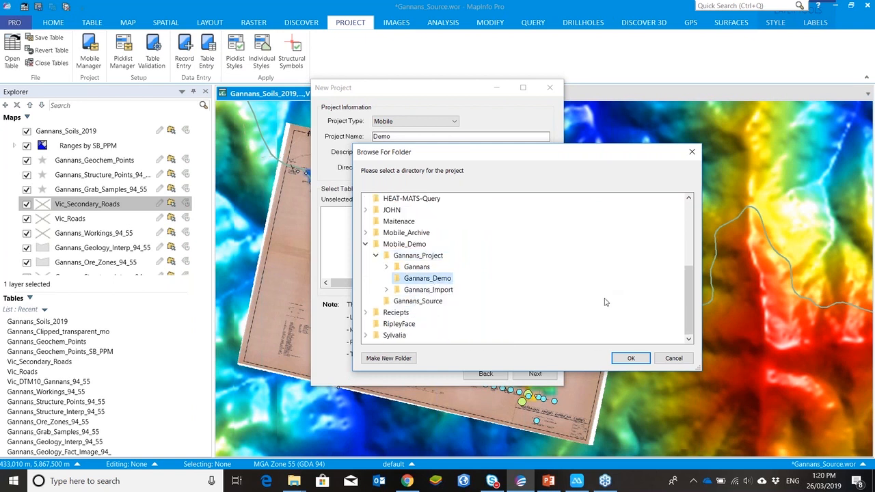
{"action": "left_click", "coordinate": [625, 358]}
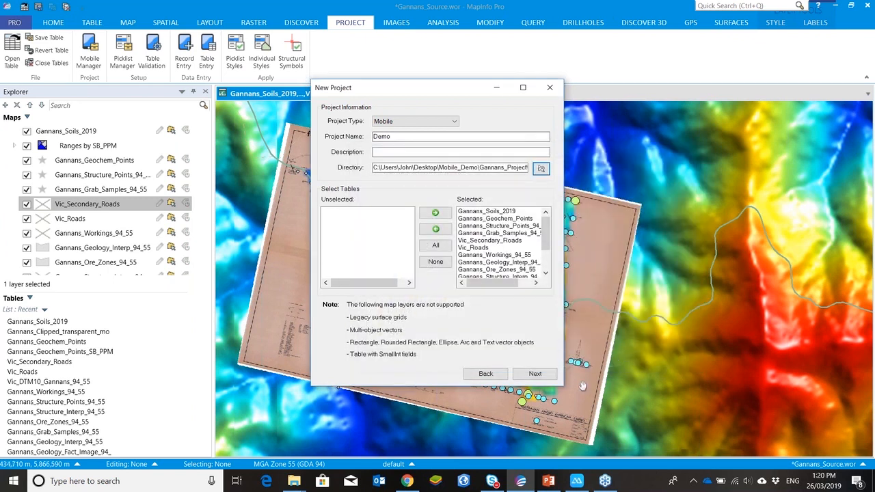
Step: Advance to table validation and mark every vector table except Gannans_Soils_2019 and Vic_Secondary_Roads as read-only
{"action": "left_click", "coordinate": [535, 374]}
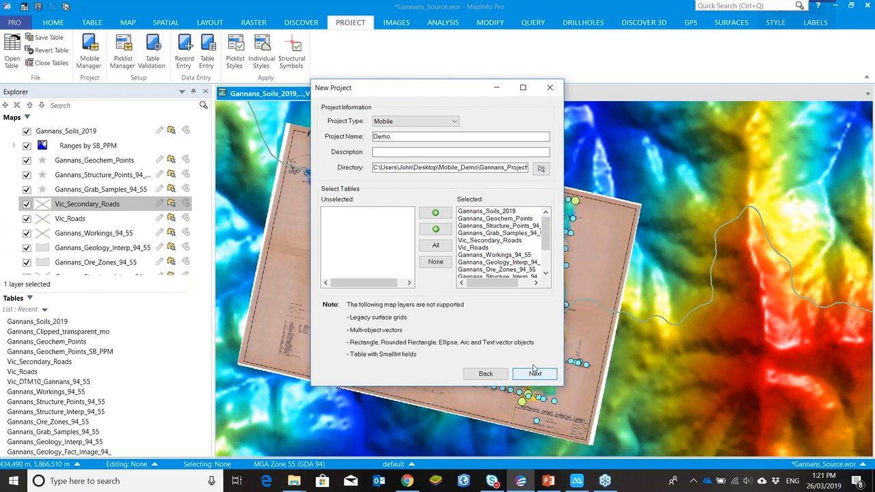
{"action": "left_click", "coordinate": [536, 375]}
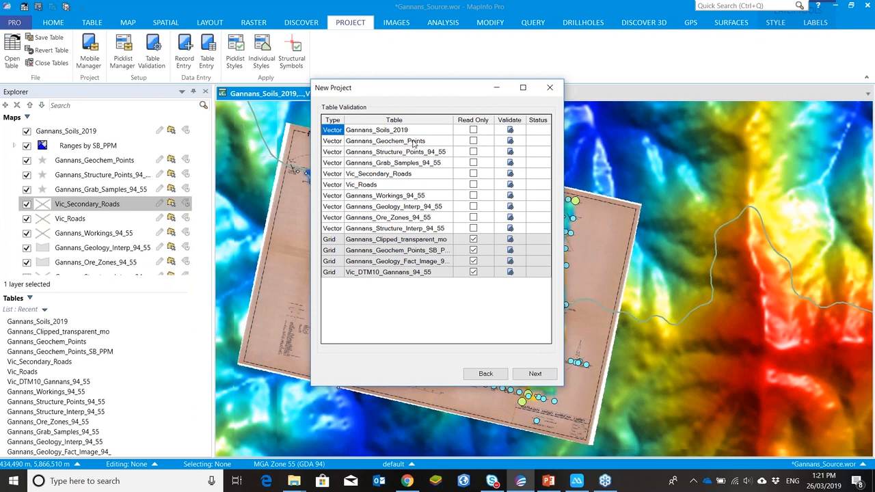
{"action": "left_click", "coordinate": [473, 141]}
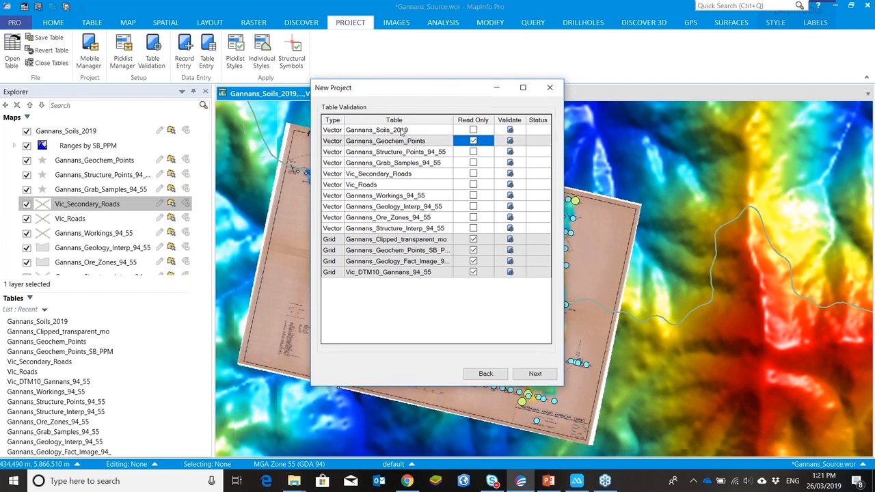
{"action": "left_click", "coordinate": [474, 153]}
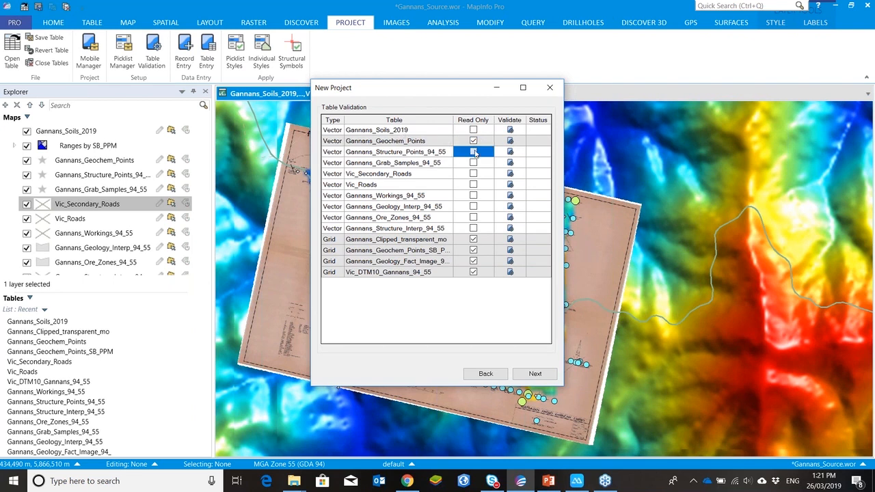
{"action": "left_click", "coordinate": [475, 163]}
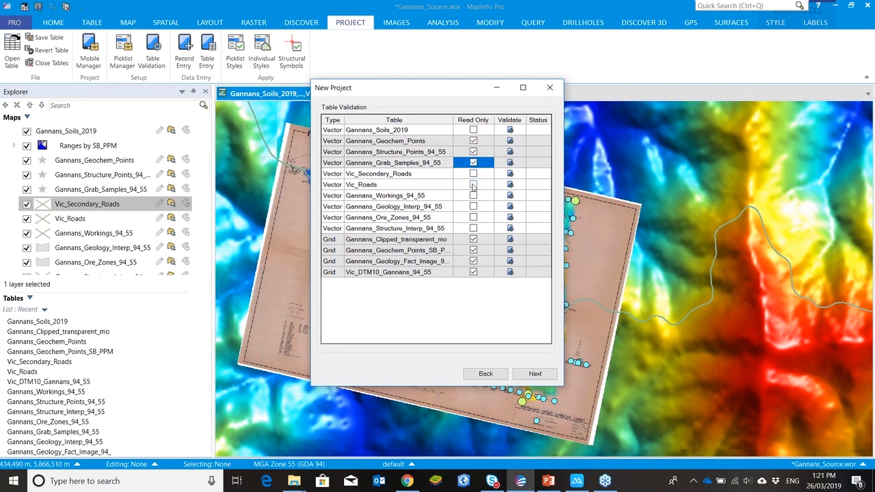
{"action": "left_click", "coordinate": [473, 184]}
{"action": "left_click", "coordinate": [473, 196]}
{"action": "left_click", "coordinate": [473, 206]}
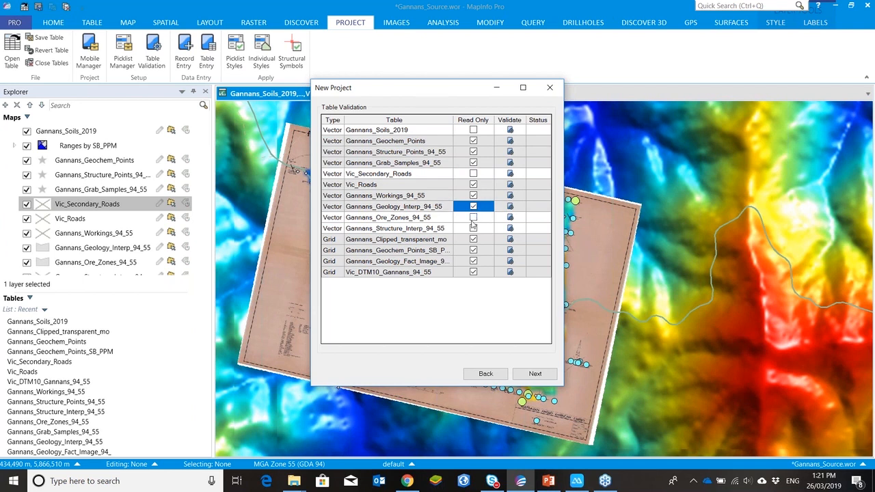
{"action": "left_click", "coordinate": [472, 218]}
{"action": "left_click", "coordinate": [474, 229]}
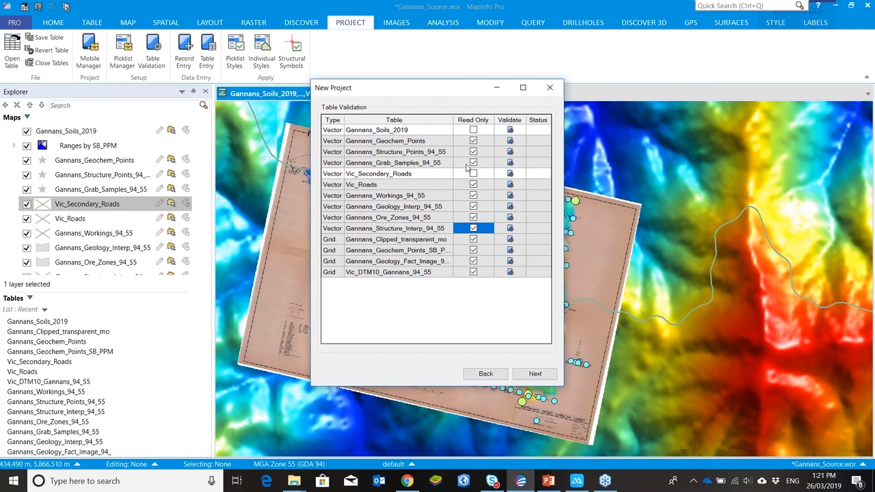
Step: Review the Gannans_Soils_2019 digitising setup and continue to the clip region page
{"action": "left_click", "coordinate": [513, 133]}
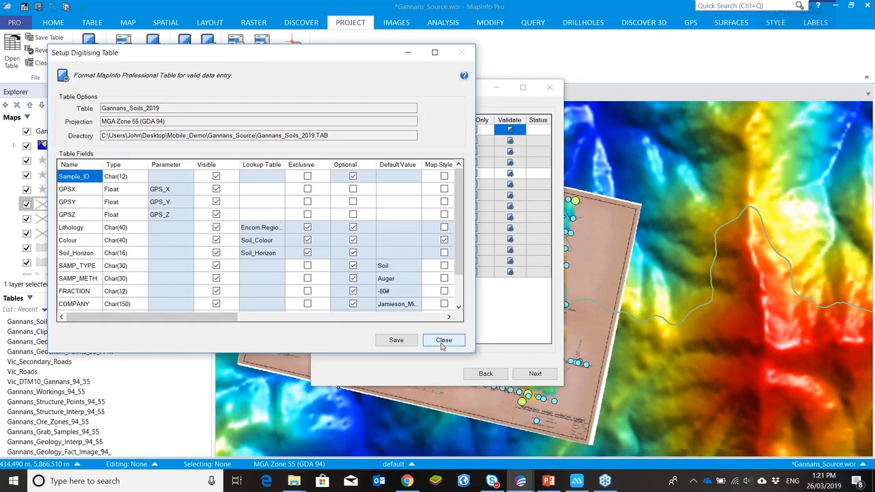
{"action": "left_click", "coordinate": [443, 341]}
{"action": "left_click", "coordinate": [535, 374]}
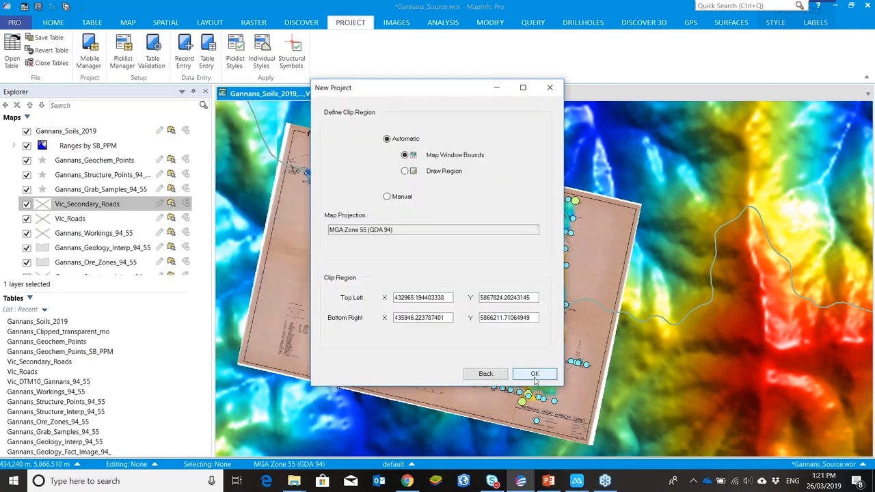
Step: Define the clip region by drawing a rectangle around the scanned map and create the project
{"action": "left_click_drag", "start_coordinate": [452, 87], "coordinate": [144, 89]}
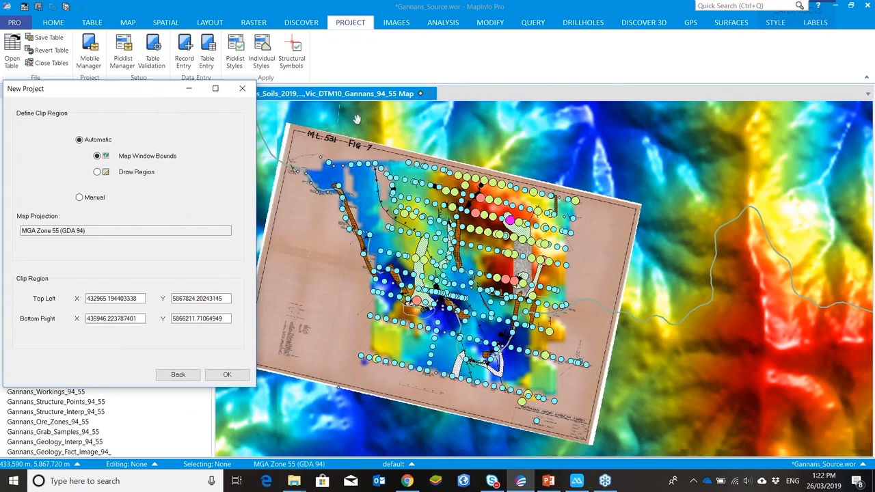
{"action": "left_click", "coordinate": [97, 171]}
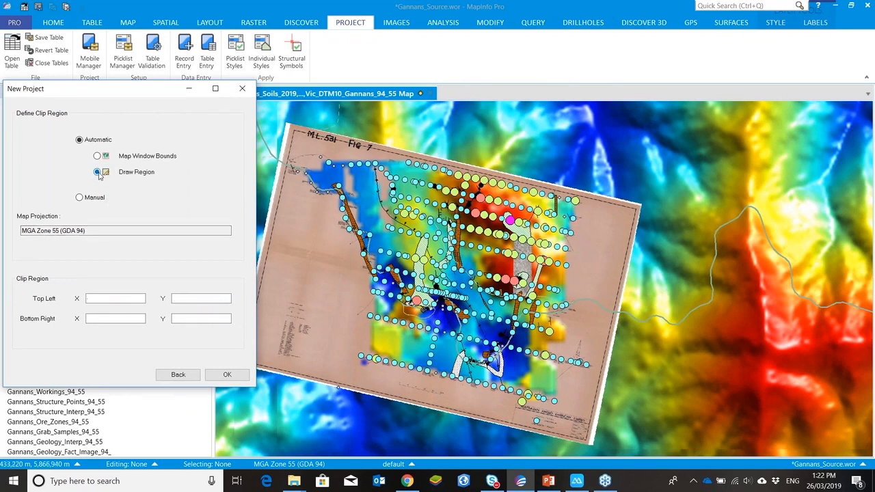
{"action": "left_click_drag", "start_coordinate": [287, 125], "coordinate": [615, 440]}
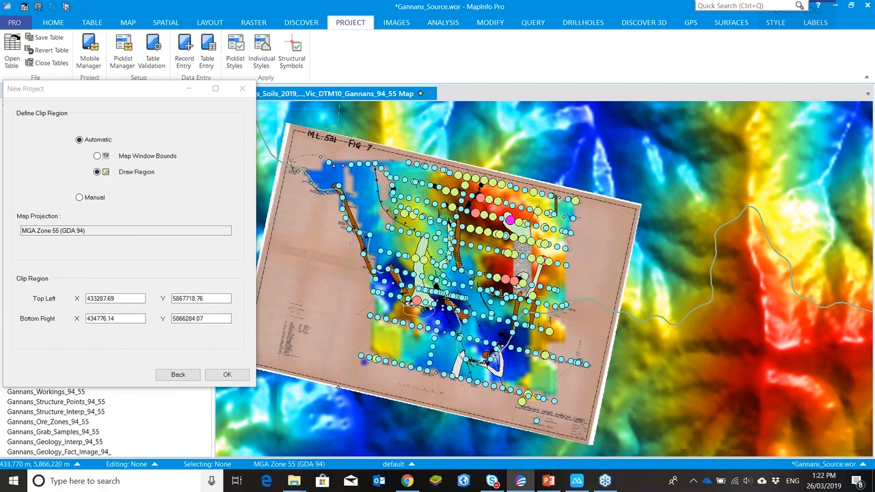
{"action": "left_click", "coordinate": [214, 377]}
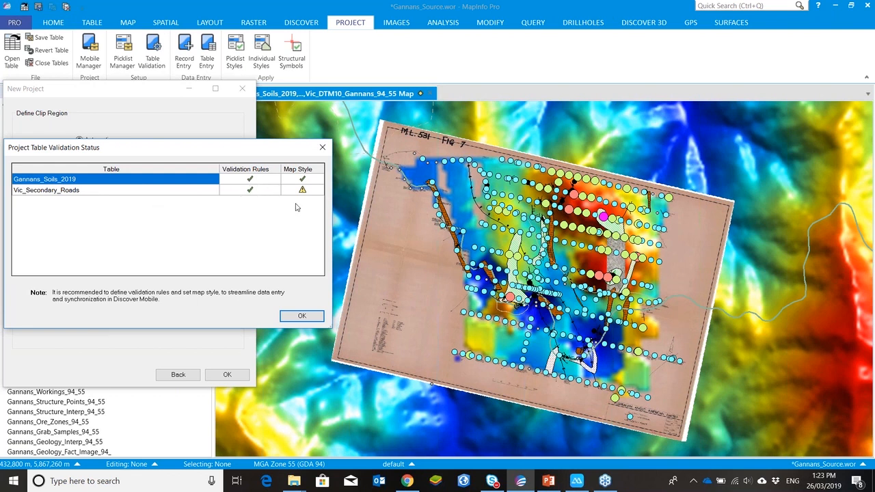
{"action": "left_click", "coordinate": [301, 316]}
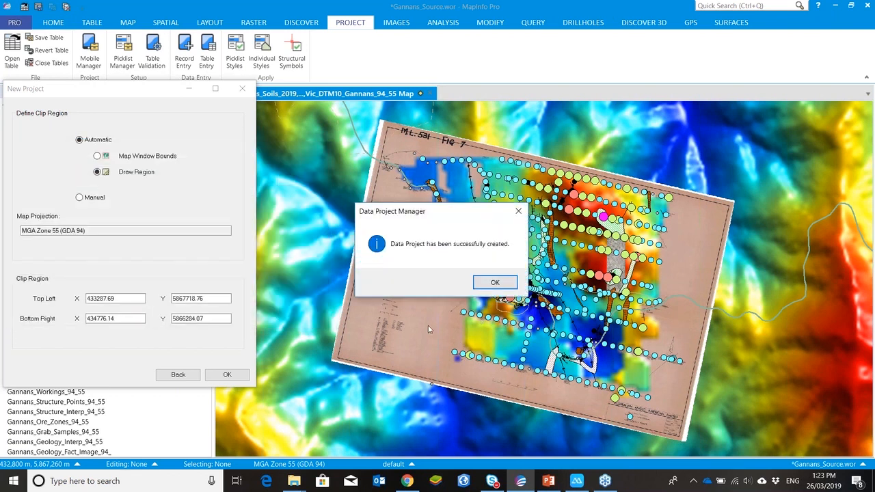
{"action": "left_click", "coordinate": [494, 282]}
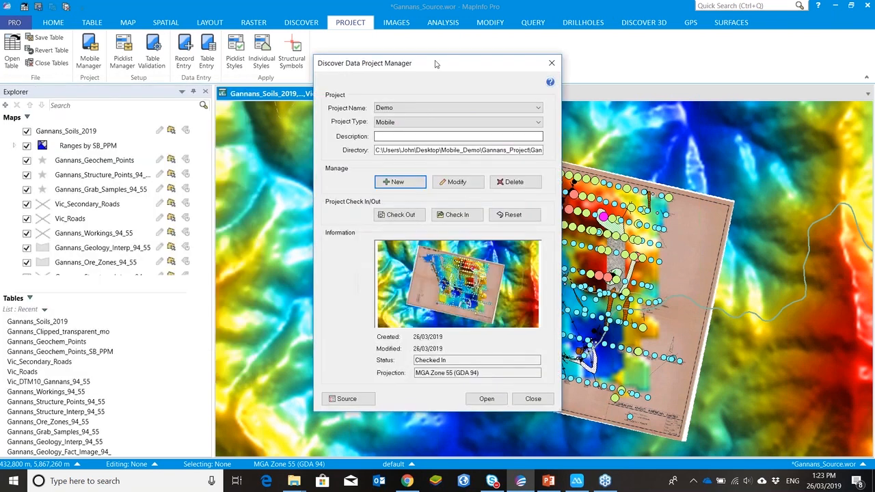
Step: Open the Demo data project, closing all tables without saving the current workspace
{"action": "left_click", "coordinate": [486, 400]}
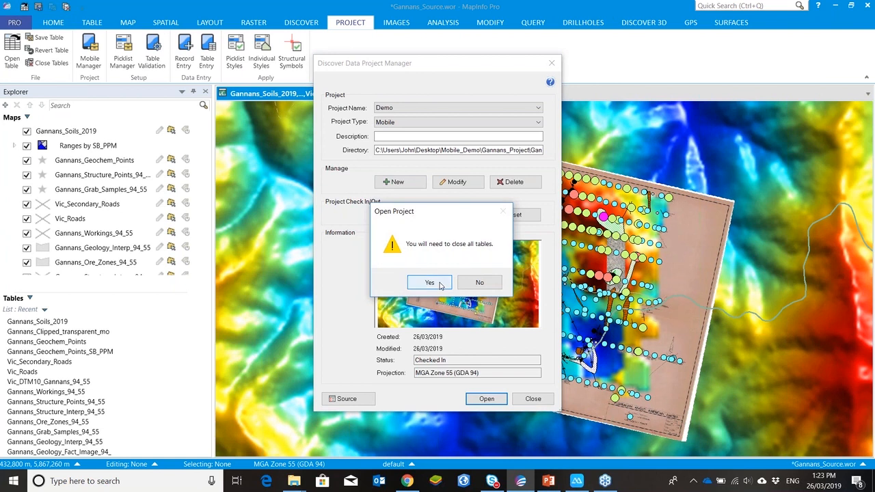
{"action": "left_click", "coordinate": [441, 286]}
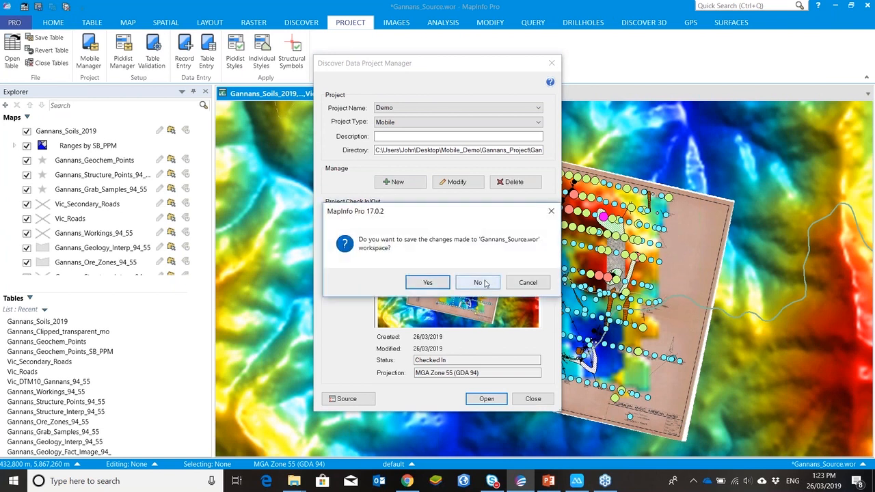
{"action": "left_click", "coordinate": [479, 283]}
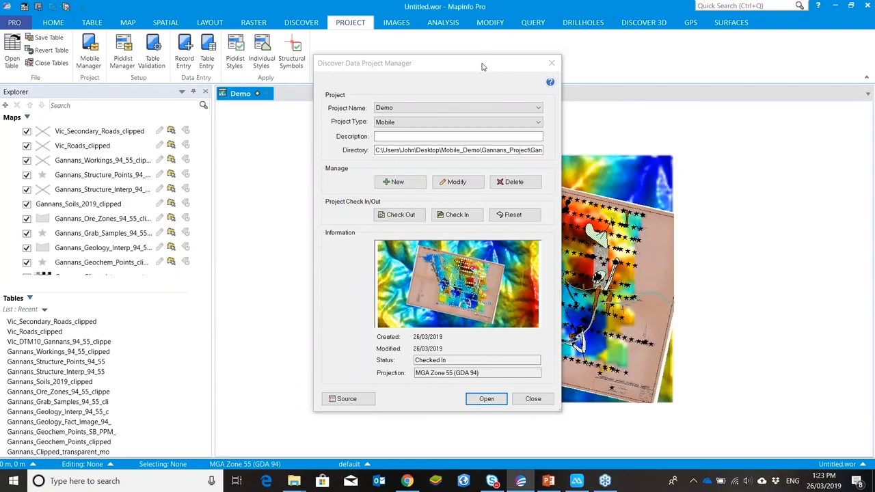
Step: Check out the Demo project to the D:\Dropbox\Discover_Mobile output directory
{"action": "left_click_drag", "start_coordinate": [483, 67], "coordinate": [202, 95]}
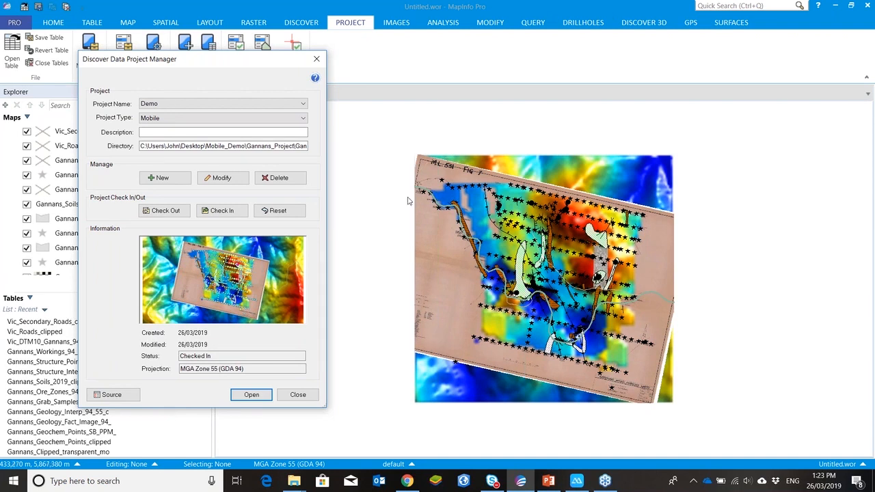
{"action": "left_click_drag", "start_coordinate": [233, 63], "coordinate": [362, 52]}
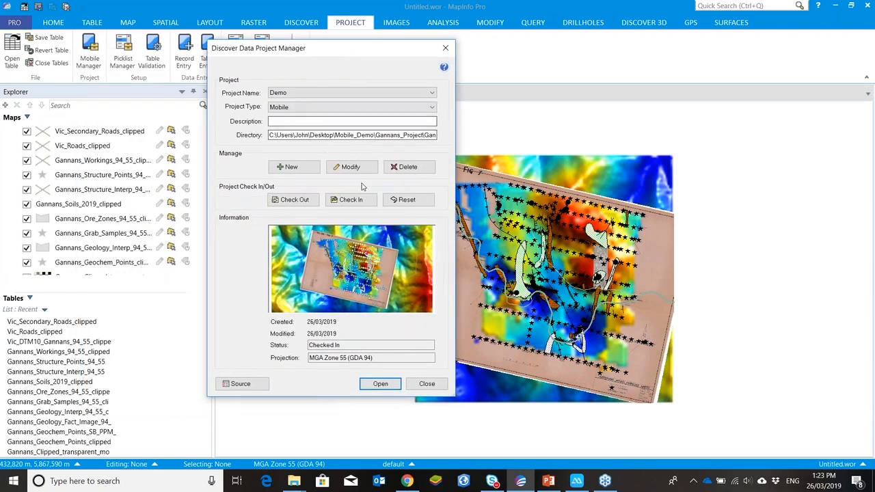
{"action": "left_click", "coordinate": [305, 199]}
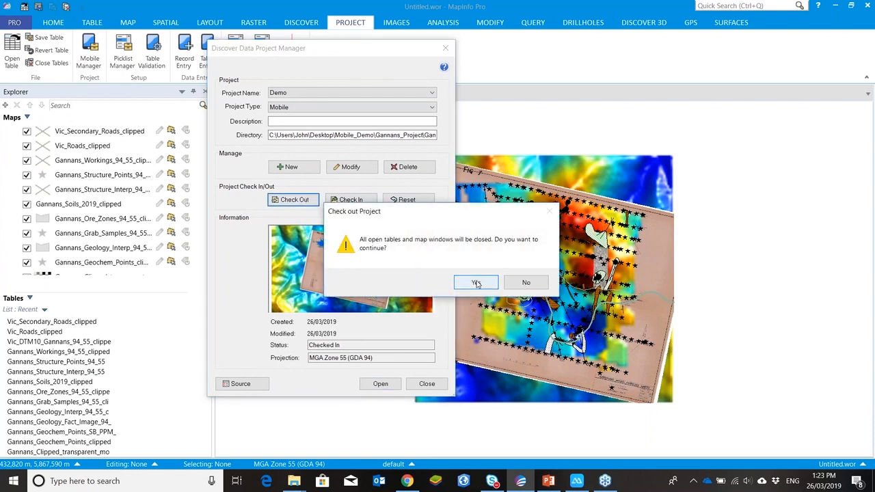
{"action": "left_click", "coordinate": [477, 283]}
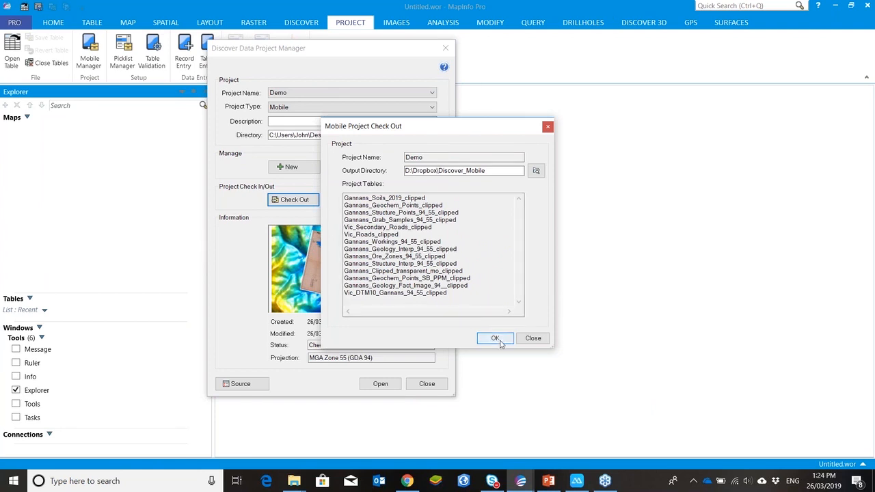
{"action": "left_click", "coordinate": [498, 338]}
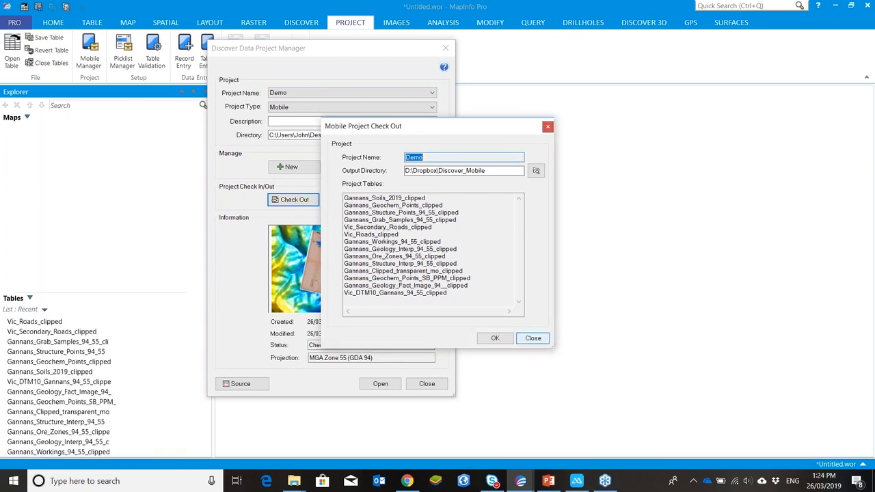
Step: Switch to the Gannans_Import project and open it without saving the workspace
{"action": "left_click", "coordinate": [531, 340]}
{"action": "left_click", "coordinate": [385, 95]}
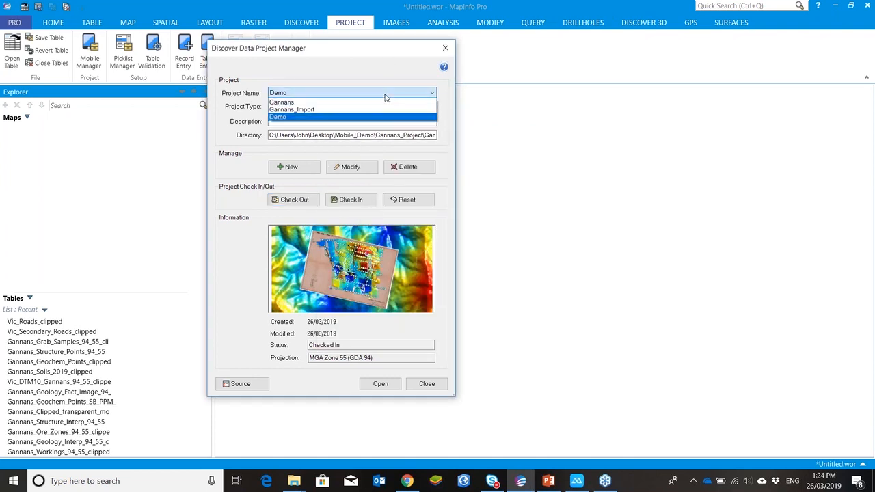
{"action": "left_click", "coordinate": [381, 109]}
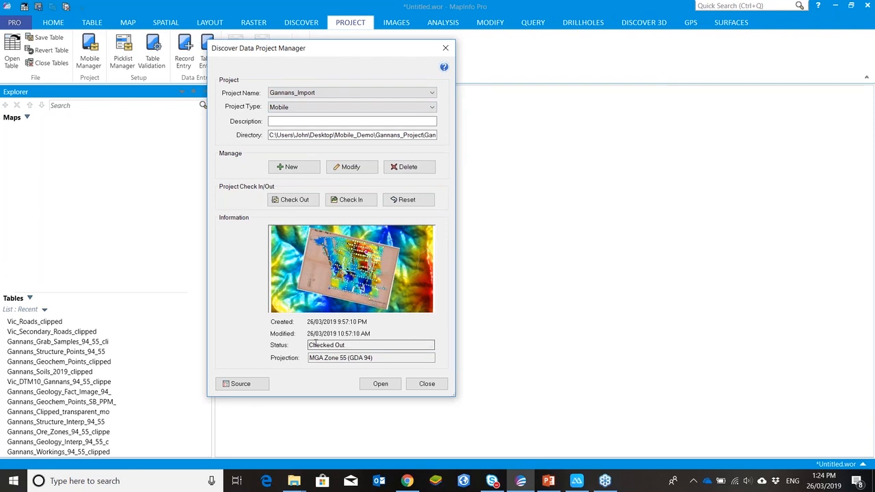
{"action": "left_click", "coordinate": [381, 385]}
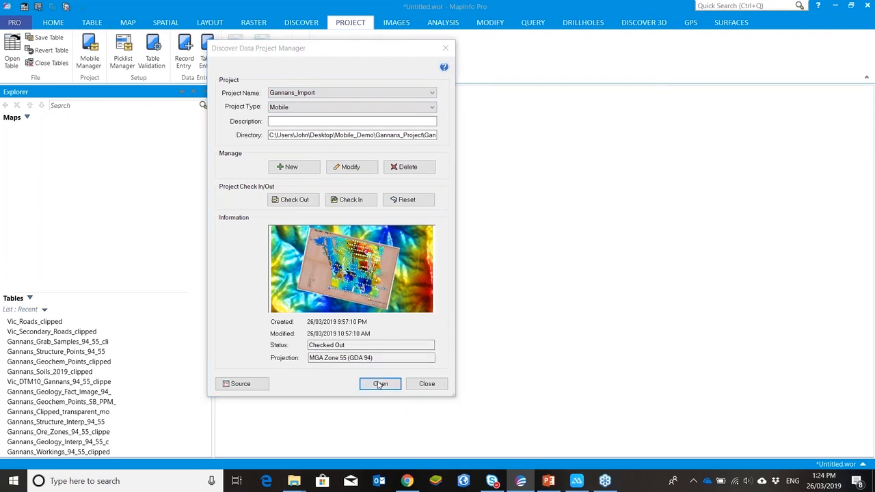
{"action": "left_click", "coordinate": [436, 286]}
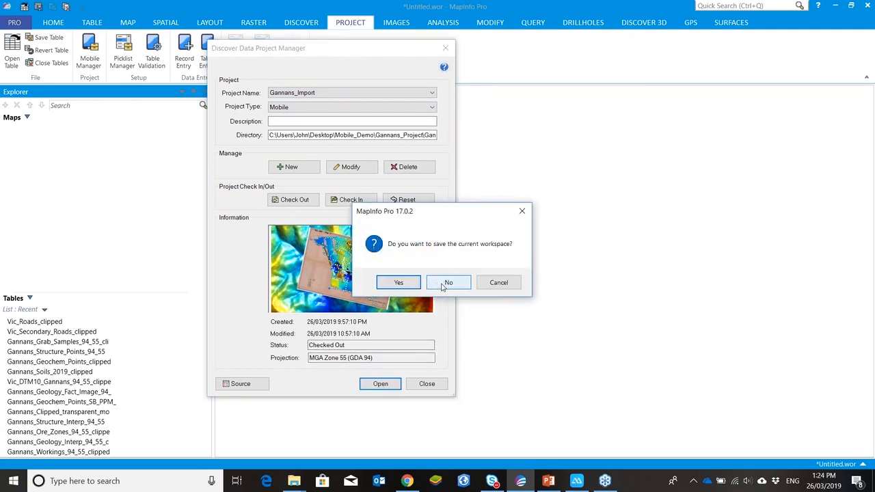
{"action": "left_click", "coordinate": [444, 286]}
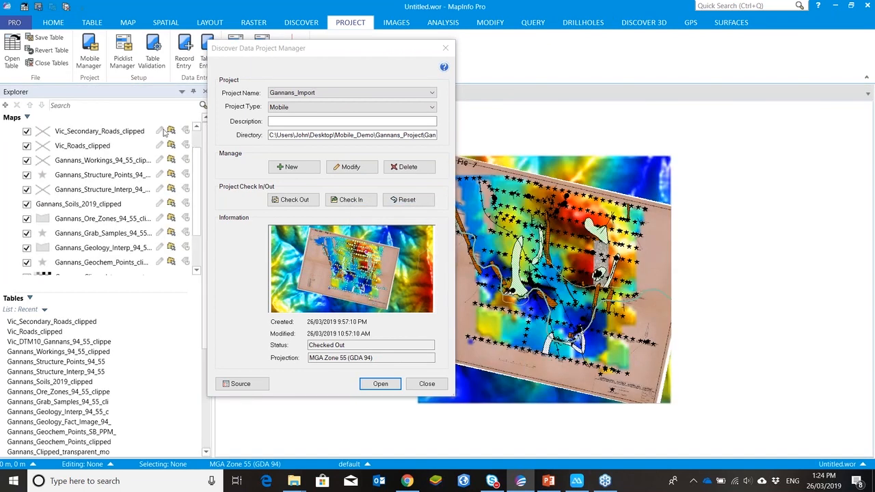
{"action": "left_click", "coordinate": [162, 132]}
{"action": "left_click", "coordinate": [163, 146]}
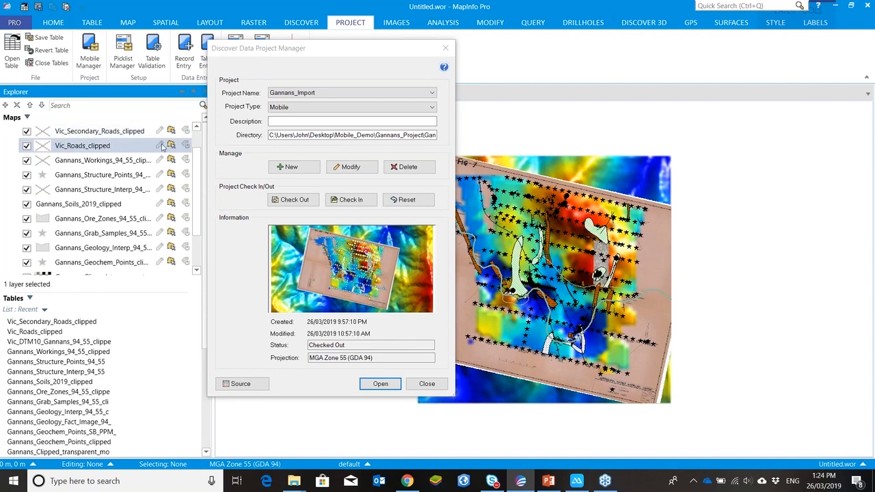
{"action": "left_click", "coordinate": [159, 163]}
{"action": "left_click", "coordinate": [154, 171]}
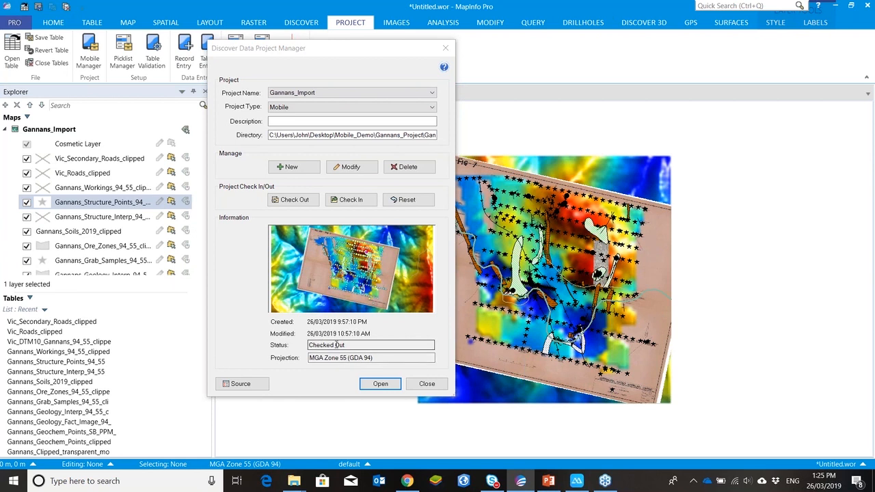
Step: Examine the checked-out GeoPackage files in the Dropbox Discover_Mobile folder
{"action": "mouse_move", "coordinate": [294, 483]}
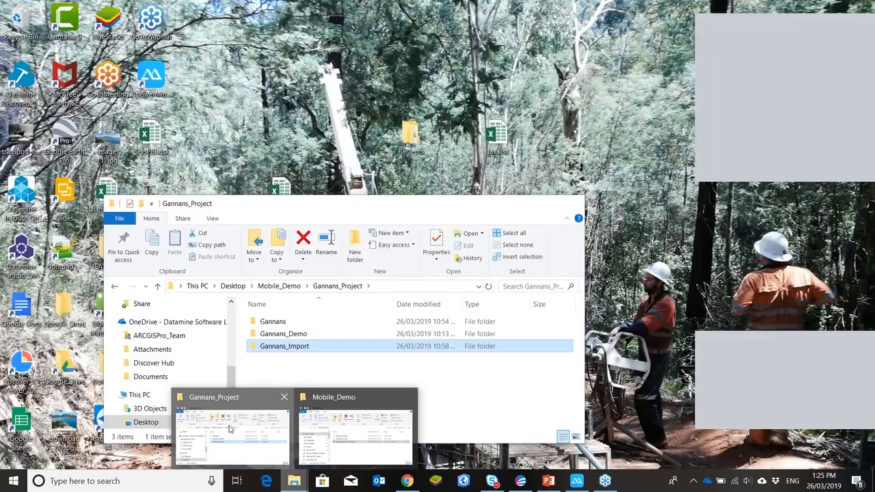
{"action": "left_click", "coordinate": [230, 429]}
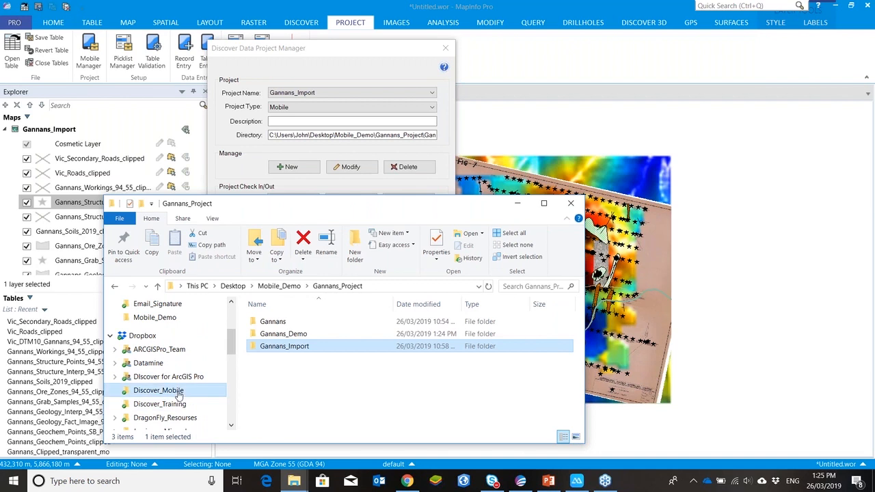
{"action": "left_click", "coordinate": [164, 391]}
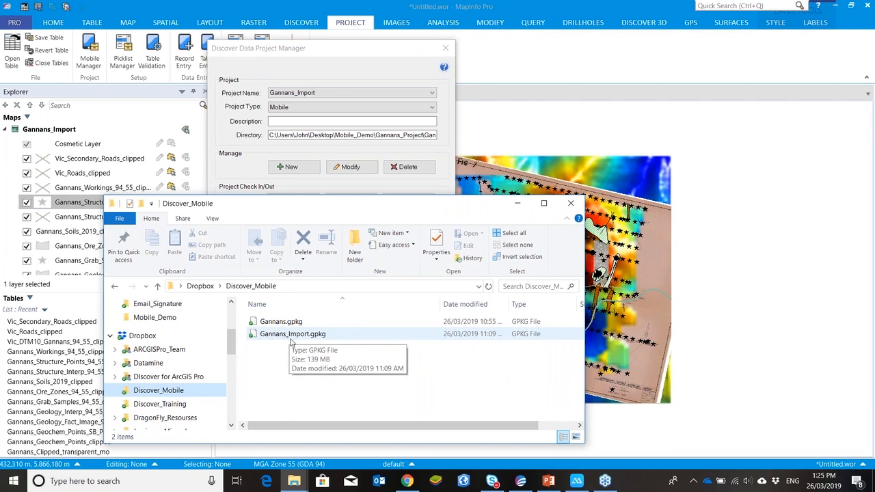
{"action": "left_click_drag", "start_coordinate": [416, 425], "coordinate": [502, 436]}
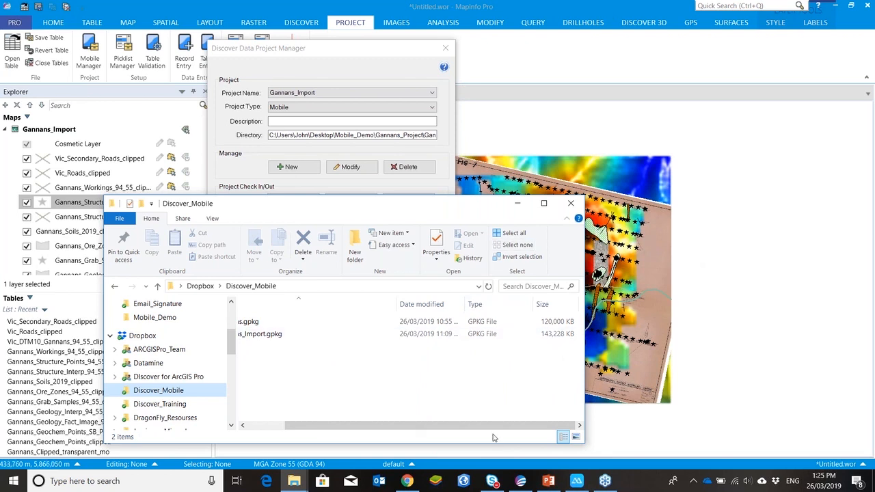
{"action": "left_click_drag", "start_coordinate": [492, 426], "coordinate": [455, 426]}
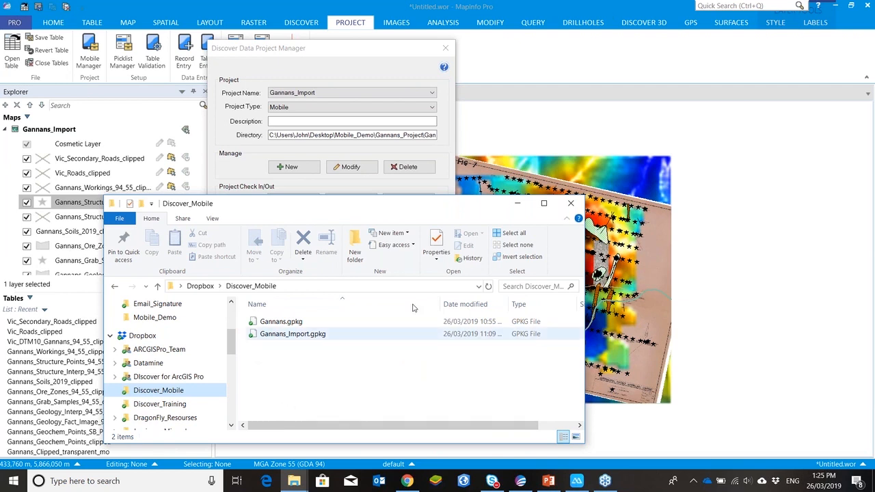
{"action": "left_click", "coordinate": [518, 204]}
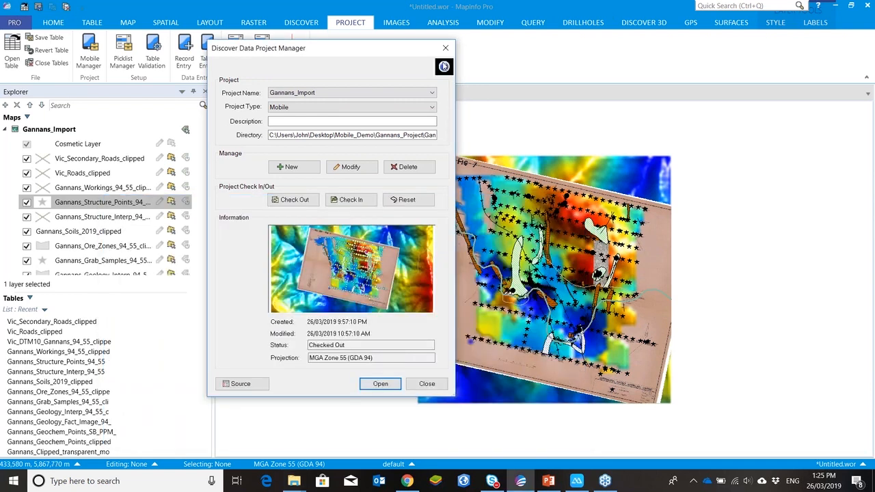
Step: Close the project manager, minimise the program and connect to the phone through the mirroring app
{"action": "left_click", "coordinate": [432, 388]}
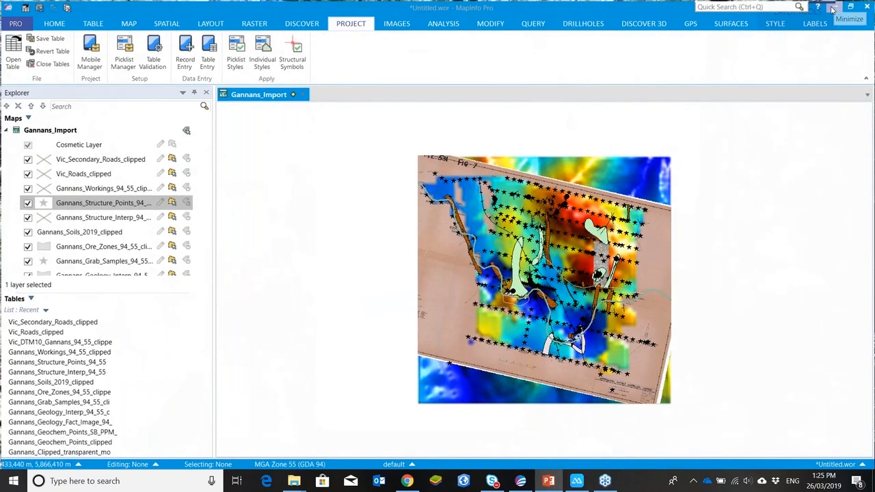
{"action": "left_click", "coordinate": [832, 9]}
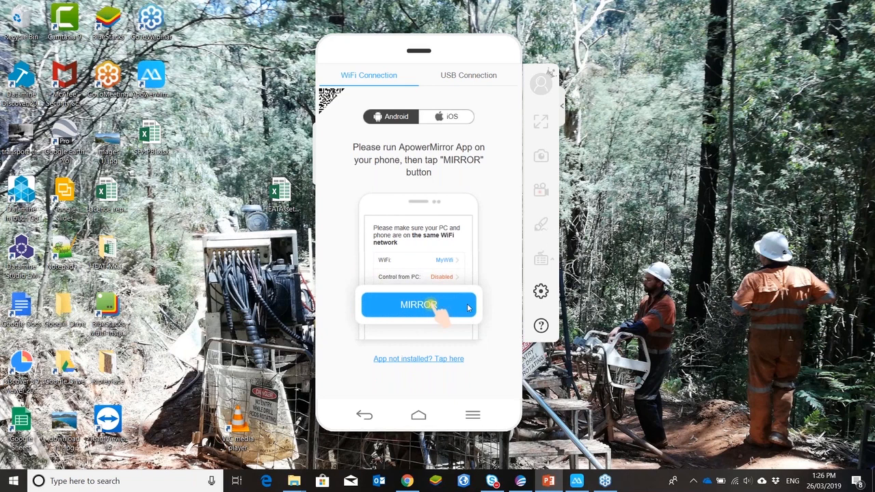
{"action": "left_click", "coordinate": [331, 99]}
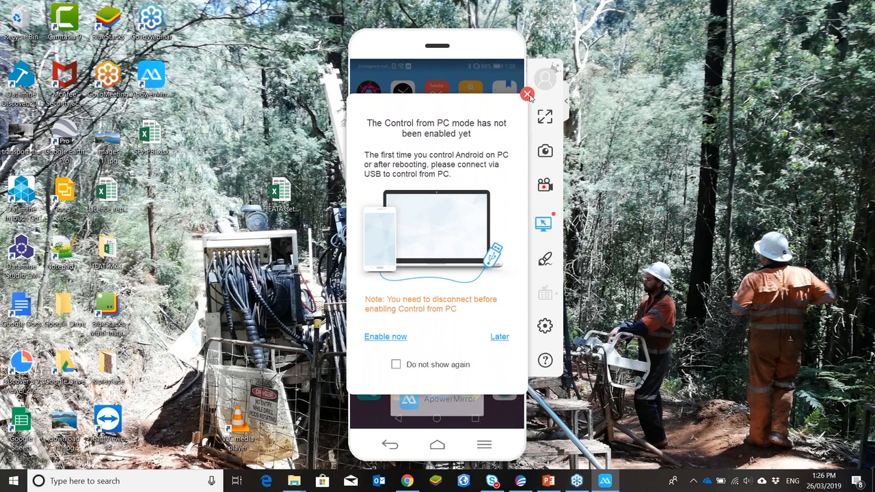
{"action": "left_click", "coordinate": [527, 93]}
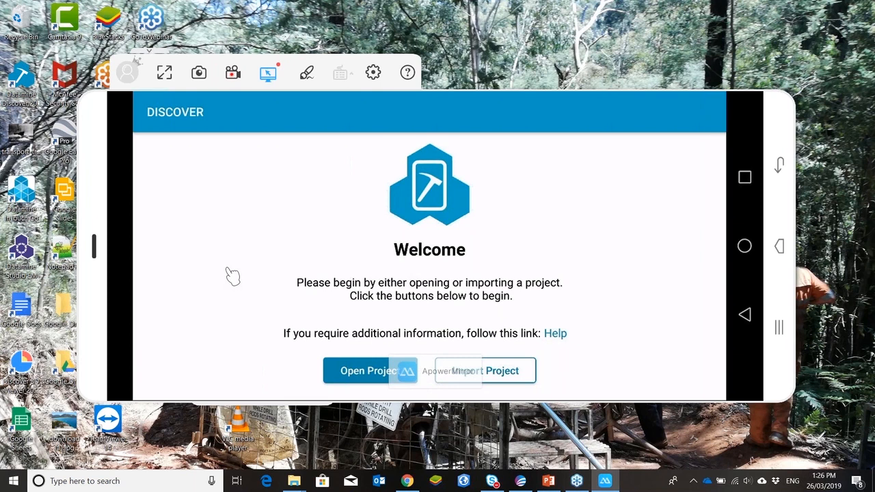
Step: Open the Gannans project in the Discover mobile app
{"action": "left_click", "coordinate": [375, 377]}
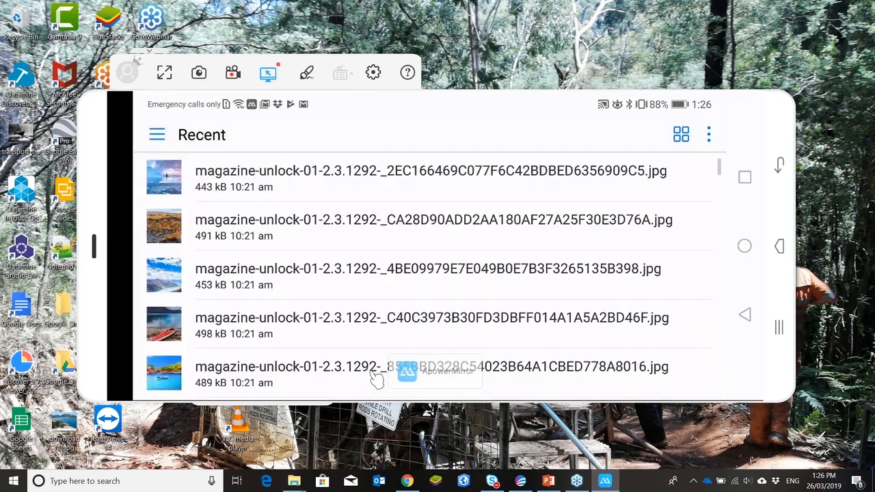
{"action": "scroll", "coordinate": [373, 374], "scroll_direction": "down", "scroll_amount": 5}
{"action": "left_click", "coordinate": [373, 374]}
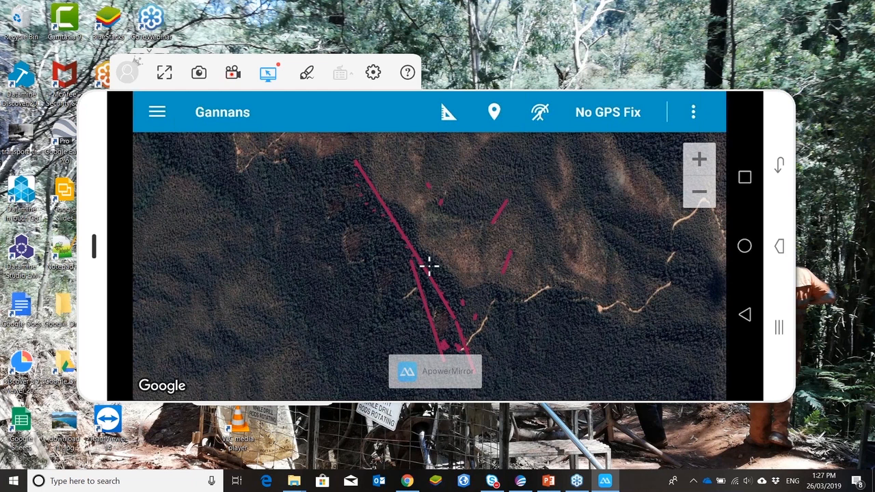
Step: Open the project's layer list and browse through its layers
{"action": "left_click", "coordinate": [158, 112]}
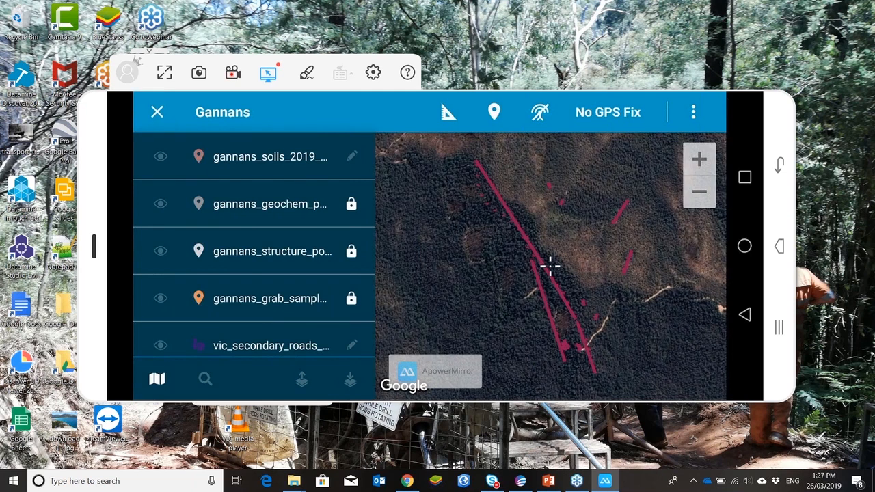
{"action": "scroll", "coordinate": [254, 245], "scroll_direction": "down", "scroll_amount": 6}
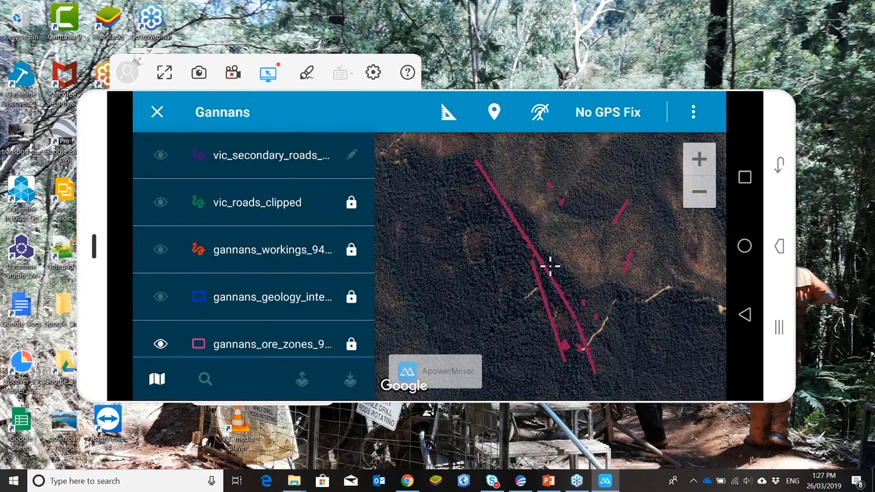
{"action": "left_click_drag", "start_coordinate": [254, 245], "coordinate": [244, 245]}
{"action": "scroll", "coordinate": [254, 245], "scroll_direction": "up", "scroll_amount": 6}
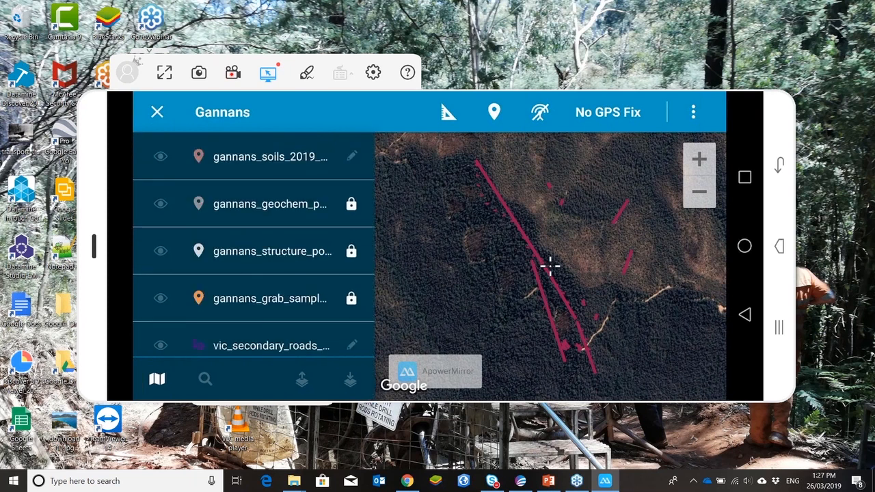
Step: Turn on the geochem points, structure points, vic_roads_clipped and gannans_workings layers
{"action": "left_click", "coordinate": [161, 204]}
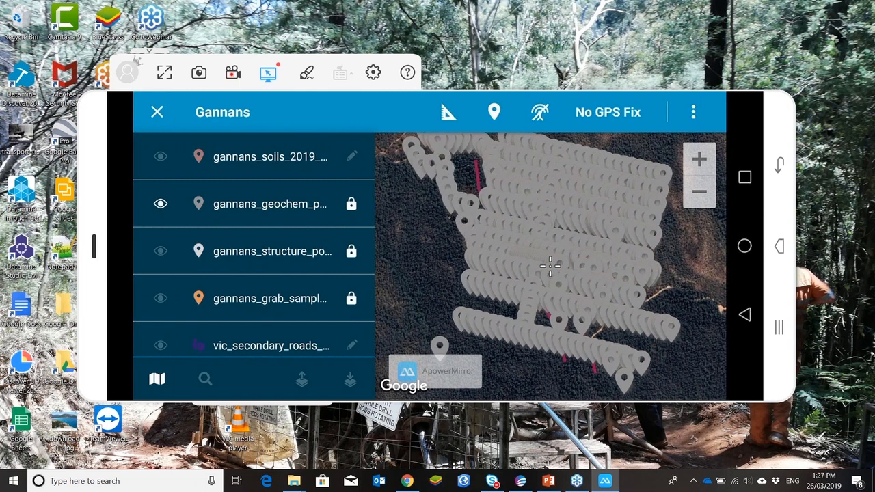
{"action": "left_click", "coordinate": [161, 251]}
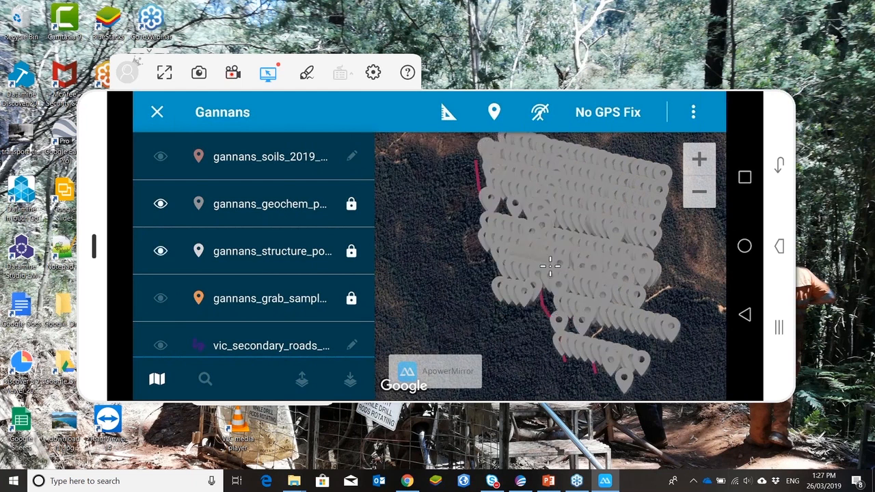
{"action": "scroll", "coordinate": [254, 245], "scroll_direction": "down", "scroll_amount": 2}
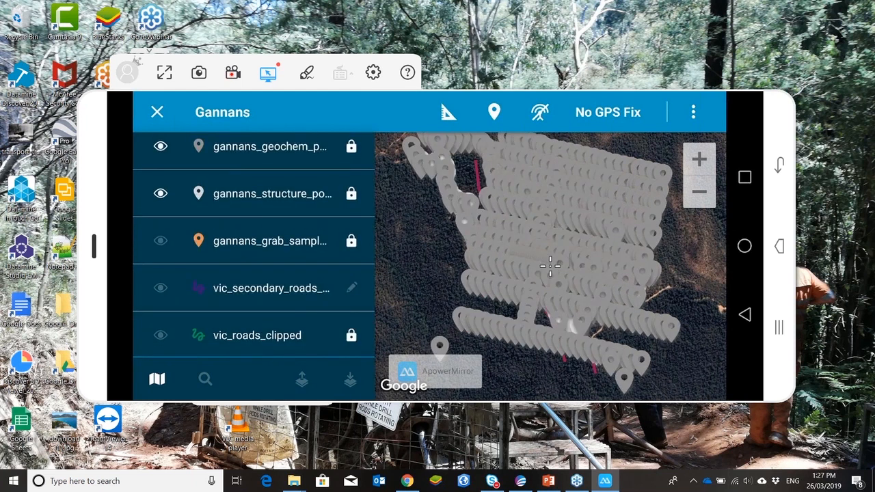
{"action": "scroll", "coordinate": [254, 244], "scroll_direction": "down", "scroll_amount": 3}
{"action": "left_click", "coordinate": [160, 232]}
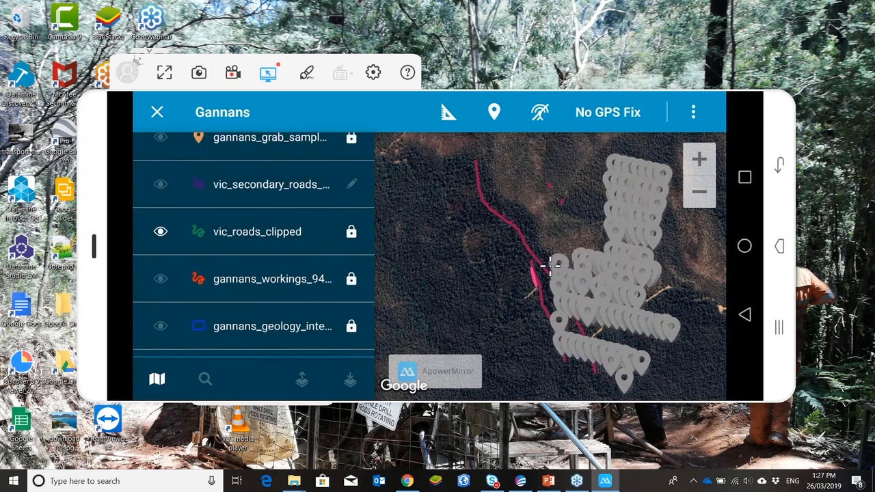
{"action": "left_click", "coordinate": [160, 279]}
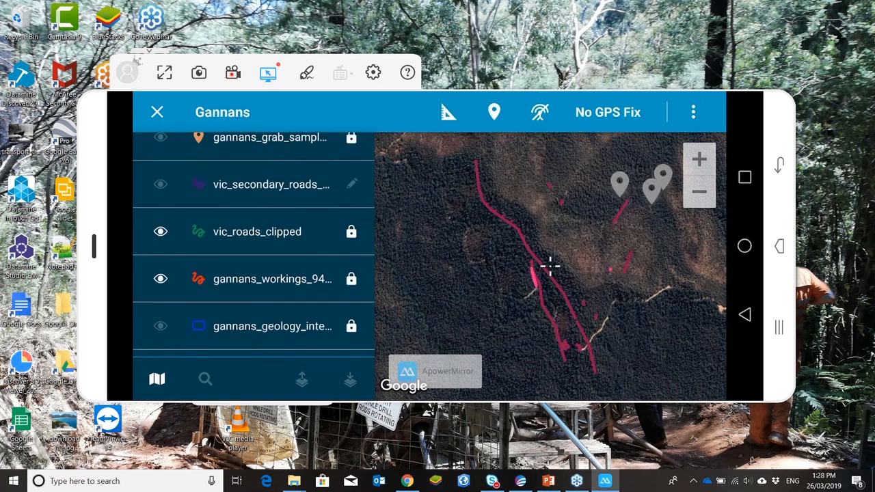
Step: Scroll further down the layer list and turn on the Gannans_Geology_Fa raster layer
{"action": "scroll", "coordinate": [253, 245], "scroll_direction": "down", "scroll_amount": 2}
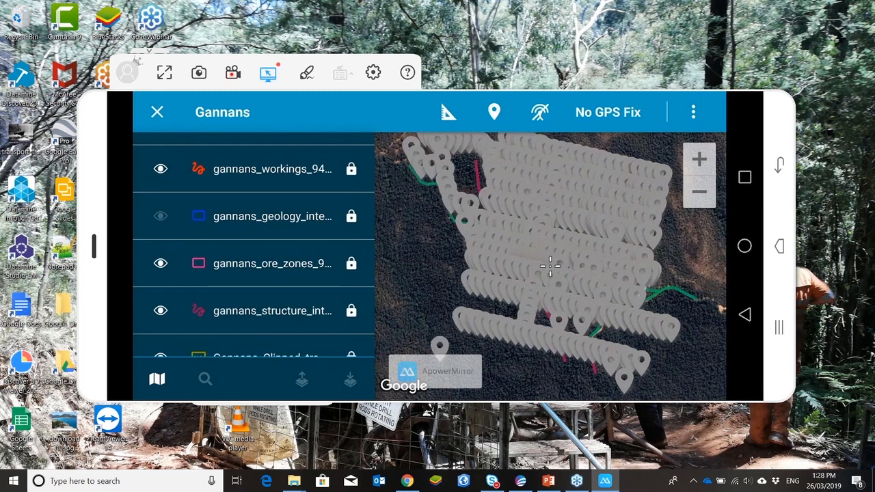
{"action": "scroll", "coordinate": [253, 246], "scroll_direction": "down", "scroll_amount": 2}
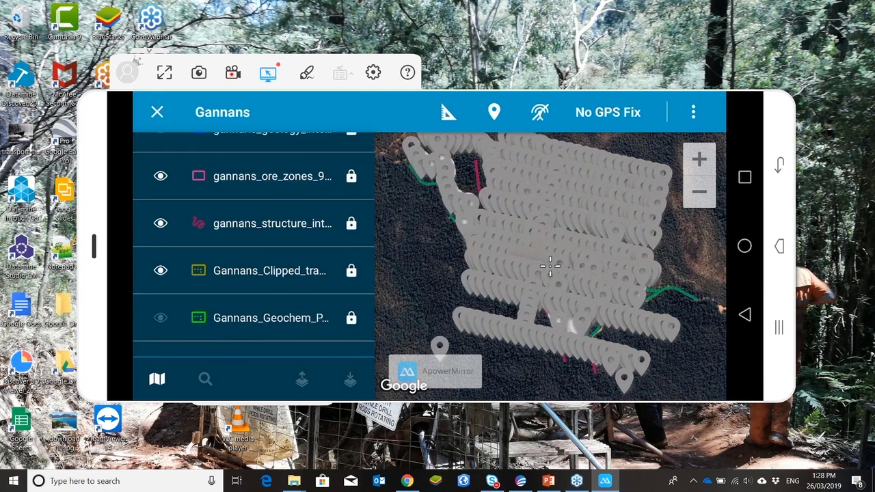
{"action": "left_click", "coordinate": [160, 271]}
{"action": "left_click", "coordinate": [160, 270]}
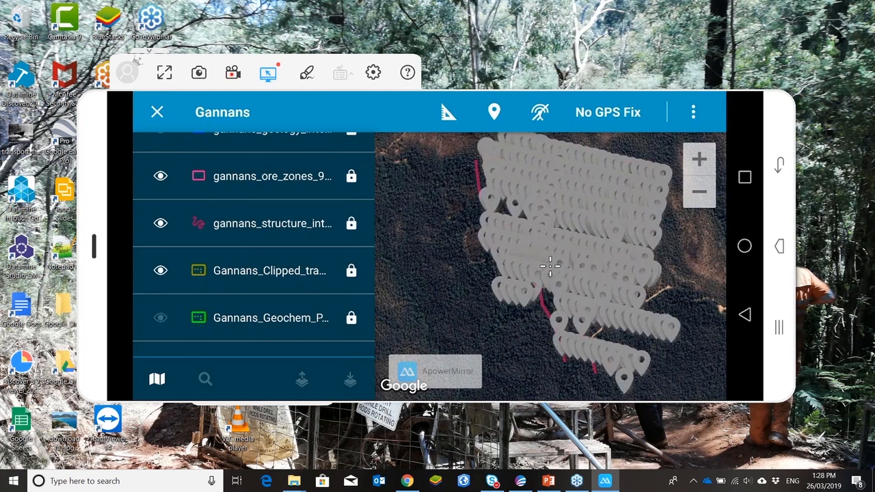
{"action": "scroll", "coordinate": [254, 245], "scroll_direction": "down", "scroll_amount": 2}
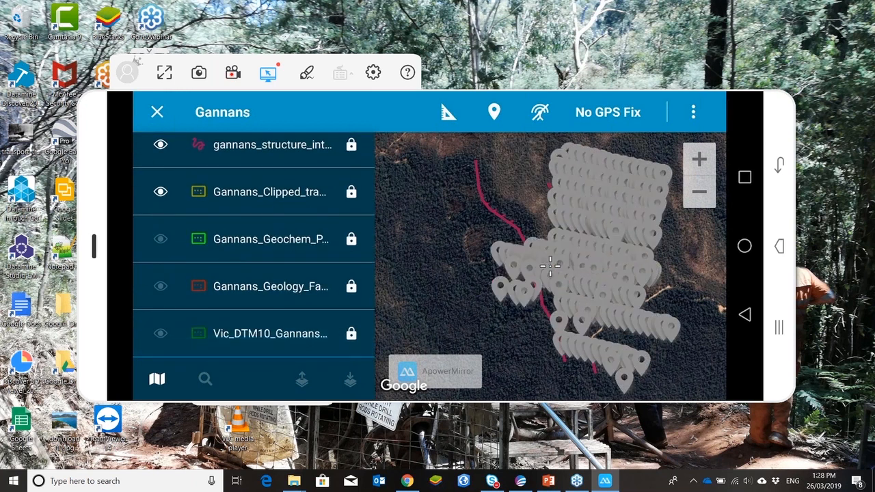
{"action": "left_click", "coordinate": [160, 286]}
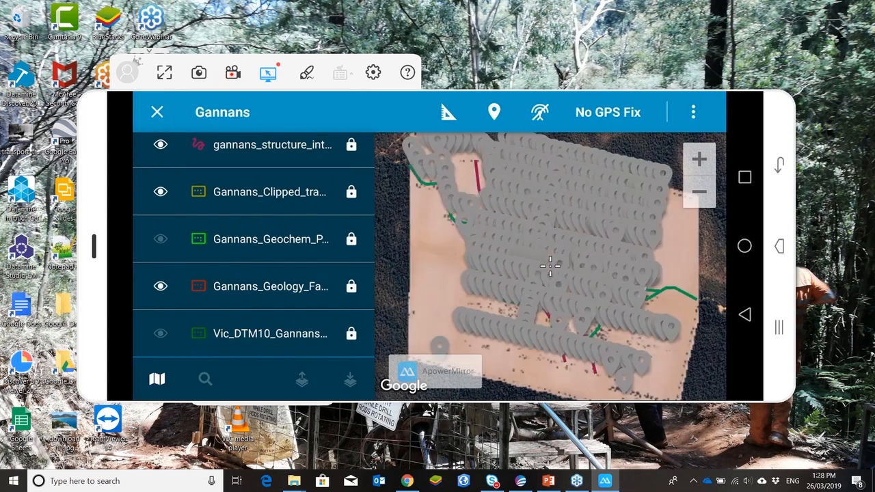
Step: Set the basemap style to Satellite
{"action": "left_click", "coordinate": [586, 255]}
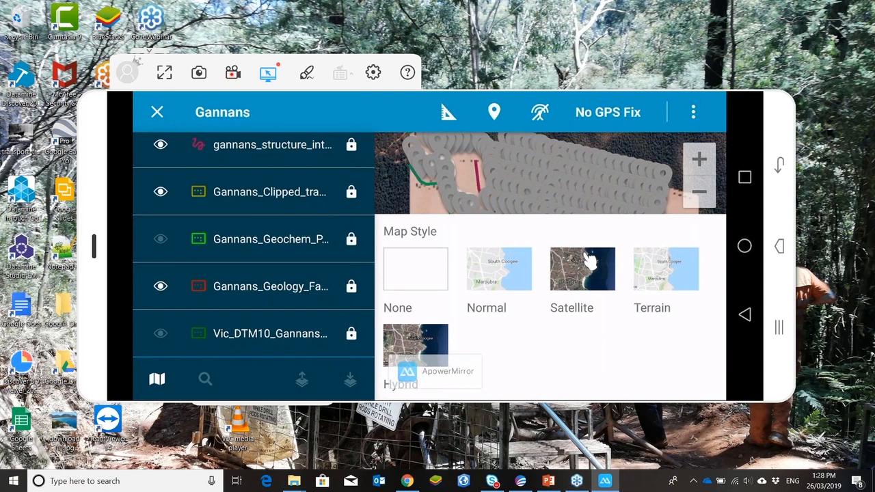
{"action": "left_click", "coordinate": [587, 258]}
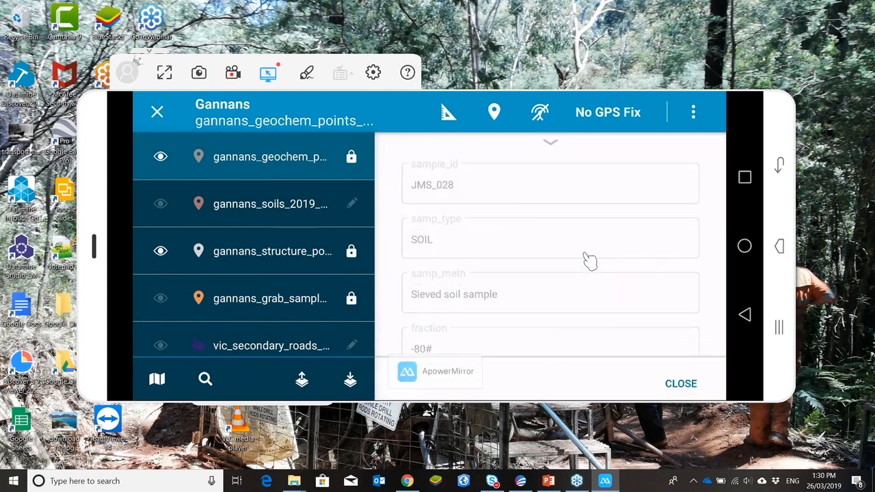
Step: Scroll through the selected geochem sample point's attribute fields
{"action": "scroll", "coordinate": [589, 259], "scroll_direction": "down", "scroll_amount": 4}
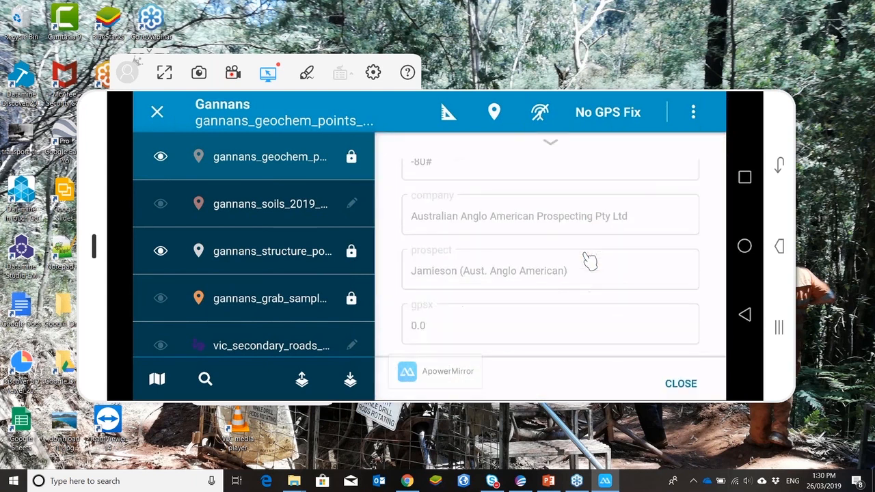
{"action": "scroll", "coordinate": [590, 260], "scroll_direction": "down", "scroll_amount": 5}
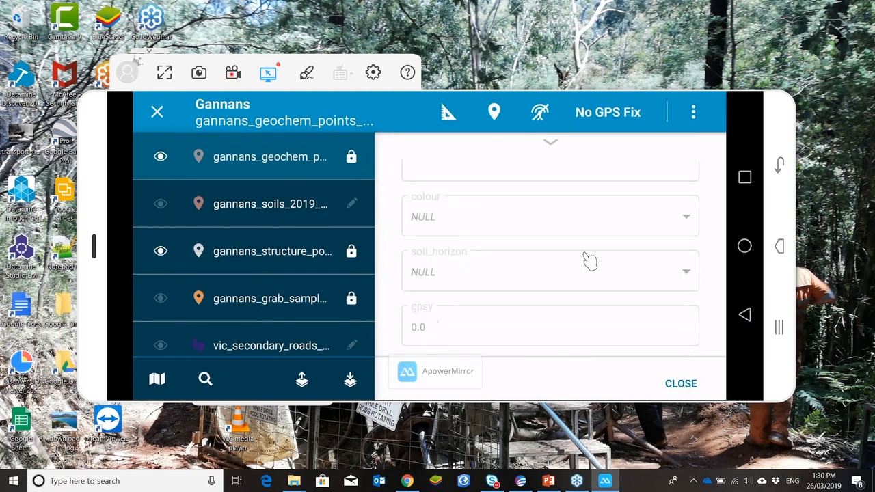
{"action": "scroll", "coordinate": [590, 260], "scroll_direction": "down", "scroll_amount": 5}
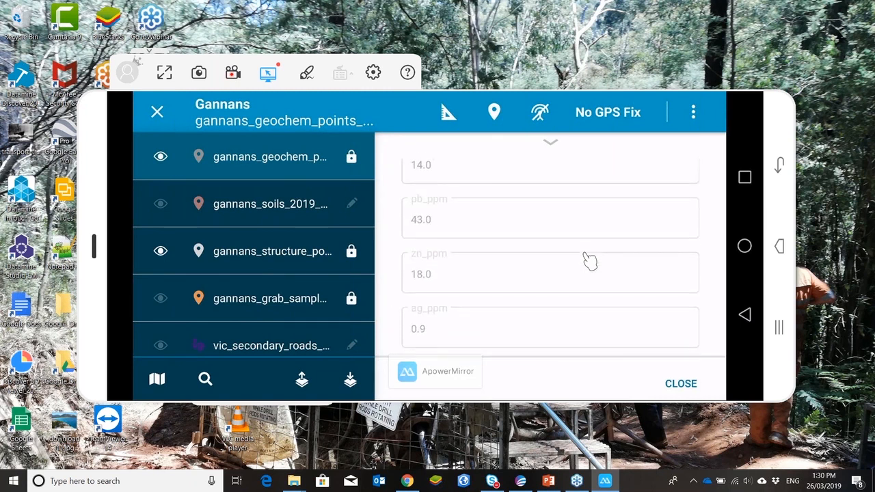
{"action": "scroll", "coordinate": [590, 260], "scroll_direction": "down", "scroll_amount": 5}
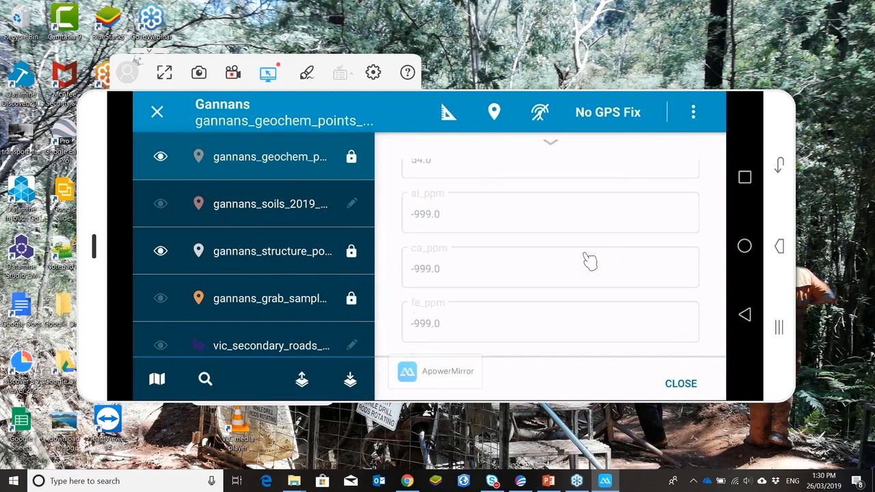
{"action": "scroll", "coordinate": [589, 259], "scroll_direction": "down", "scroll_amount": 5}
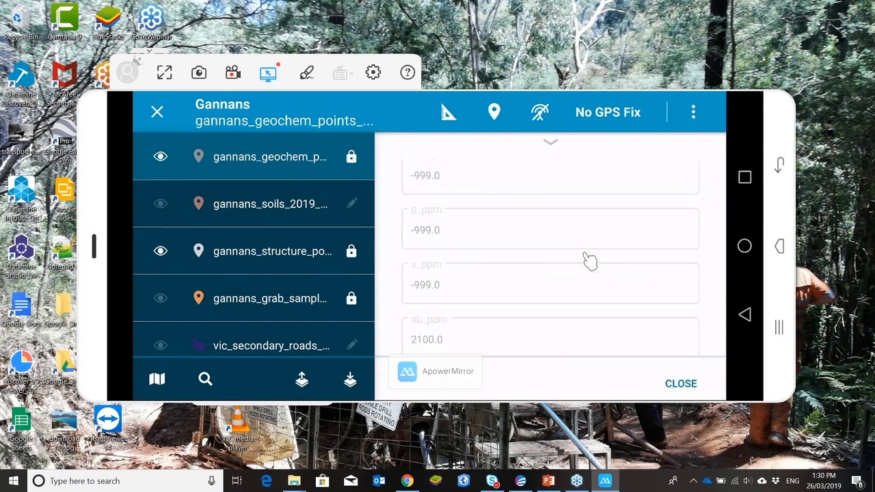
{"action": "scroll", "coordinate": [590, 260], "scroll_direction": "down", "scroll_amount": 4}
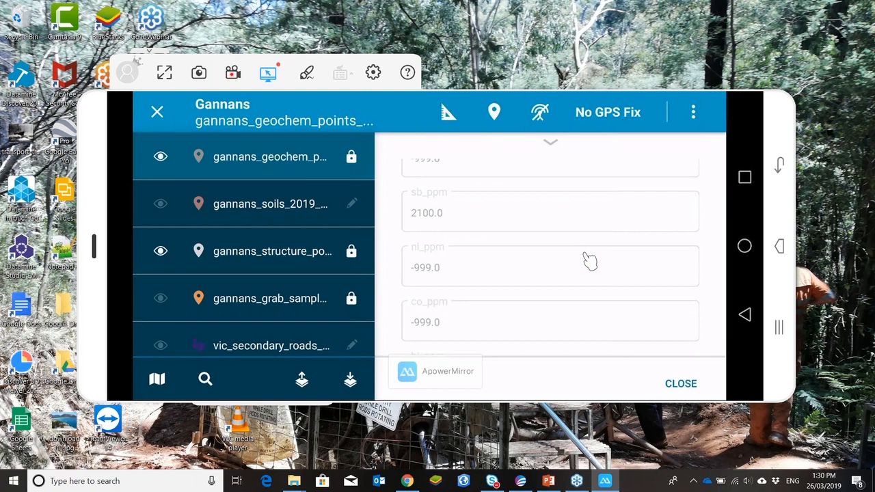
{"action": "scroll", "coordinate": [590, 261], "scroll_direction": "down", "scroll_amount": 6}
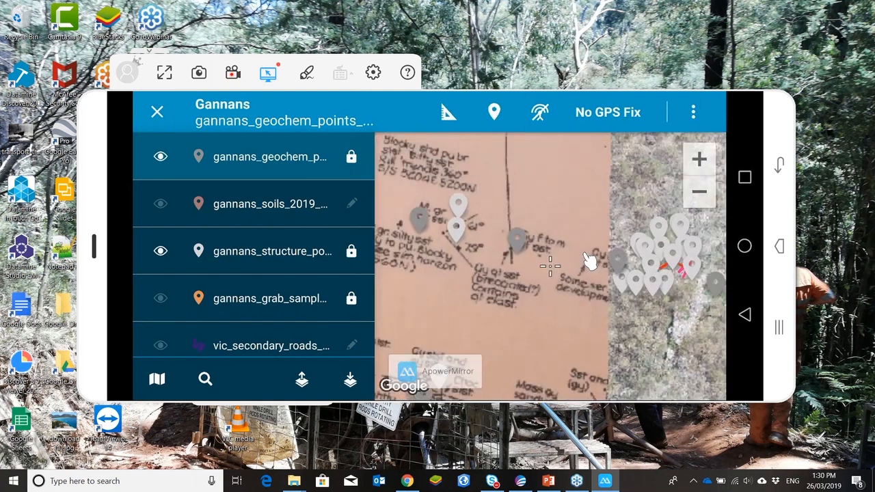
Step: Add a new soil sample point on the map and set its sample_id to JM_001
{"action": "scroll", "coordinate": [253, 246], "scroll_direction": "down", "scroll_amount": 1}
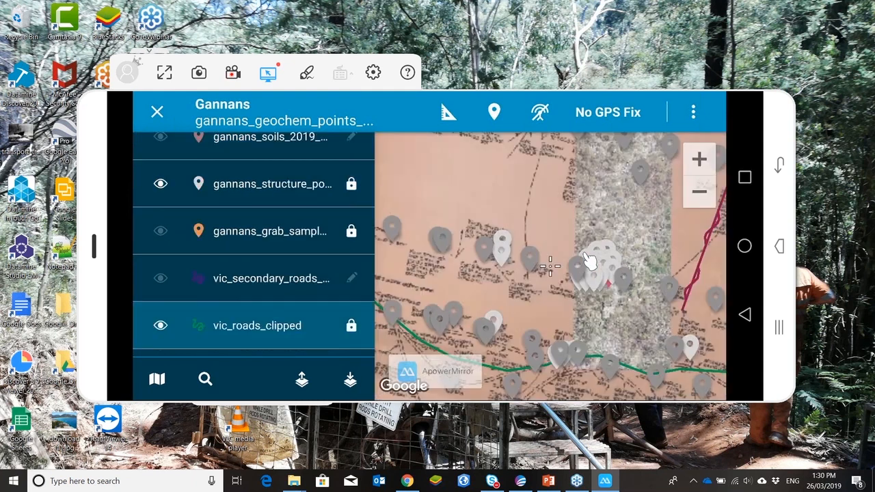
{"action": "scroll", "coordinate": [253, 246], "scroll_direction": "up", "scroll_amount": 1}
{"action": "scroll", "coordinate": [253, 246], "scroll_direction": "down", "scroll_amount": 1}
{"action": "scroll", "coordinate": [253, 247], "scroll_direction": "down", "scroll_amount": 2}
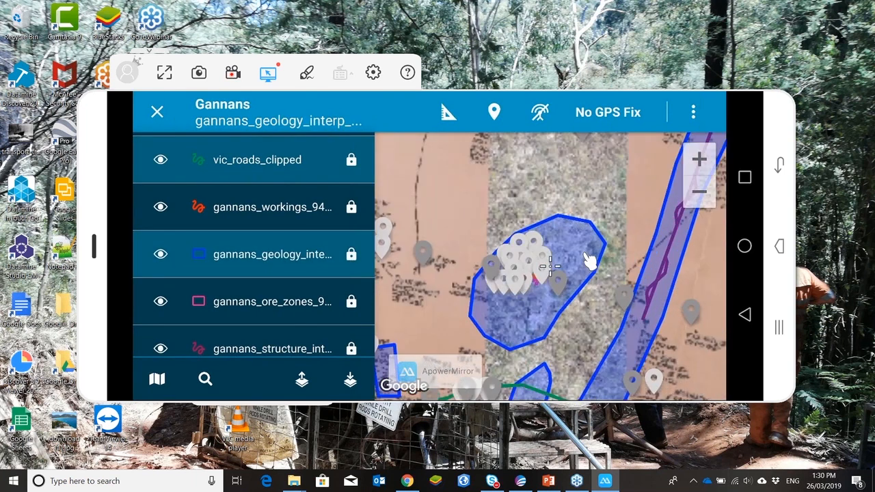
{"action": "left_click", "coordinate": [590, 260]}
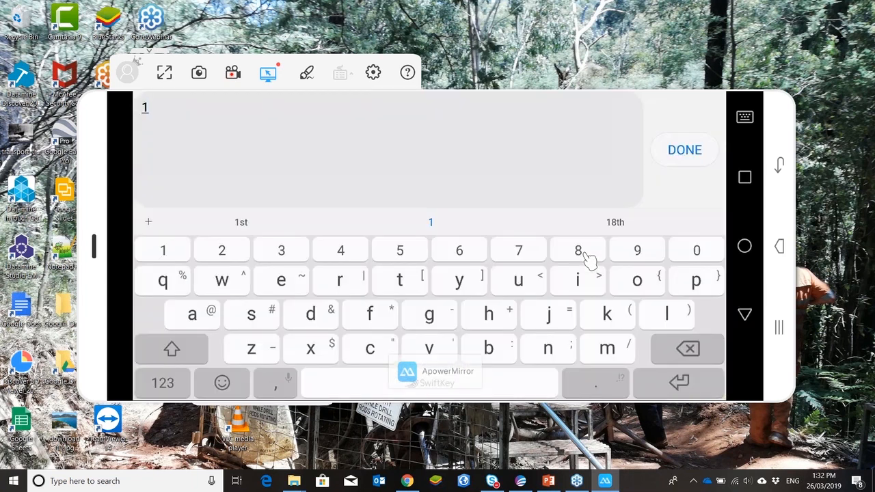
{"action": "key", "text": "BackSpace"}
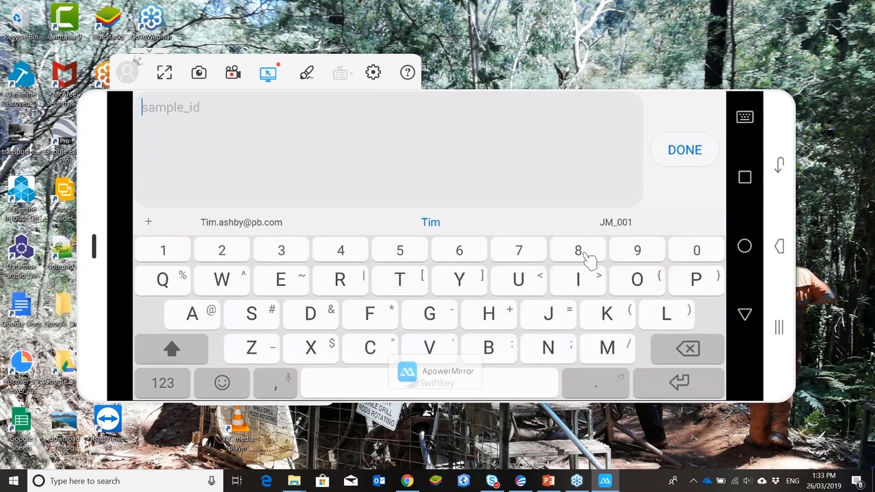
{"action": "type", "text": "J"}
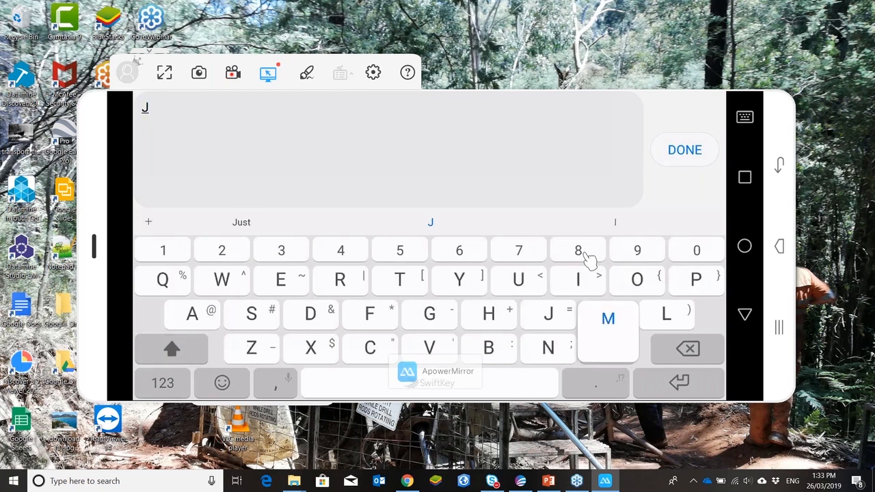
{"action": "type", "text": "M"}
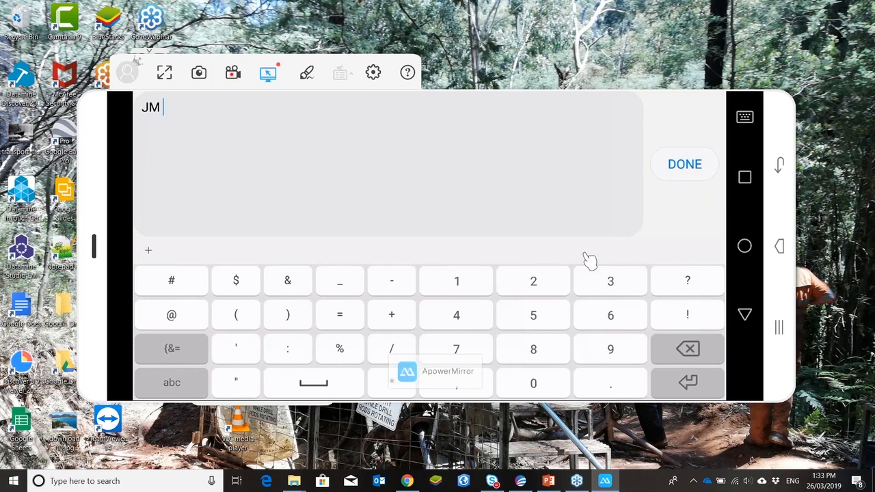
{"action": "key", "text": "BackSpace"}
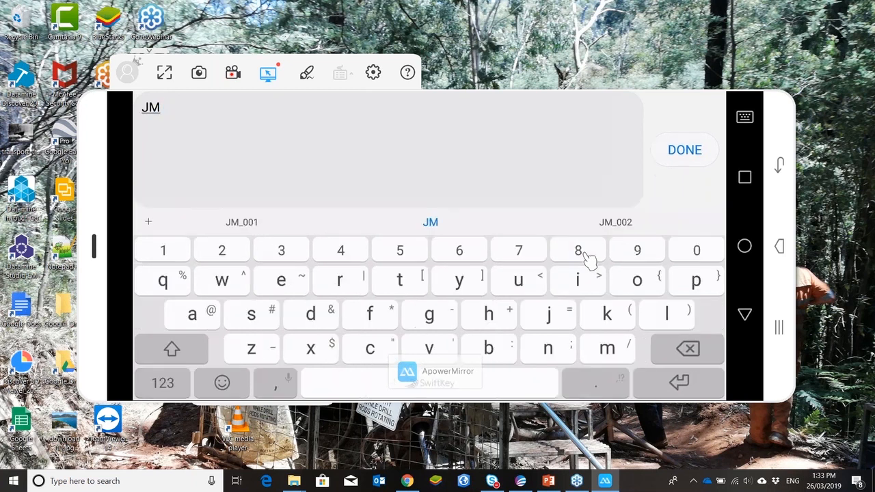
{"action": "type", "text": "_"}
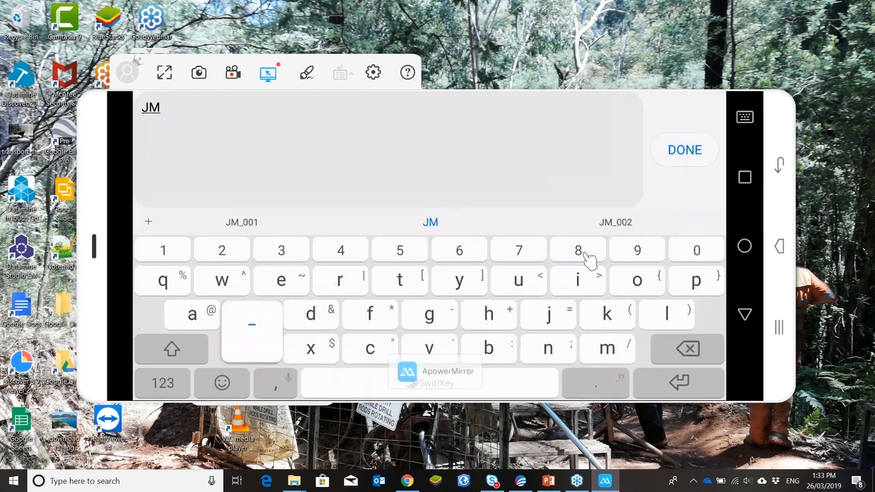
{"action": "type", "text": "001"}
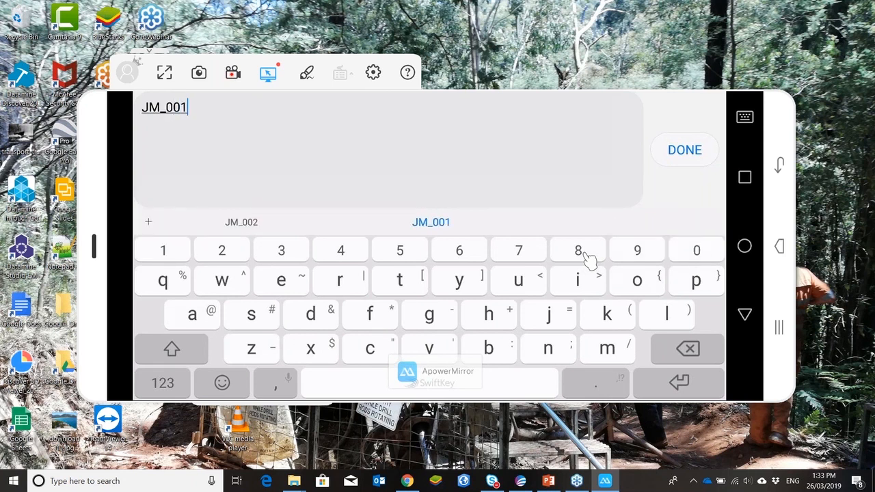
{"action": "key", "text": "Return"}
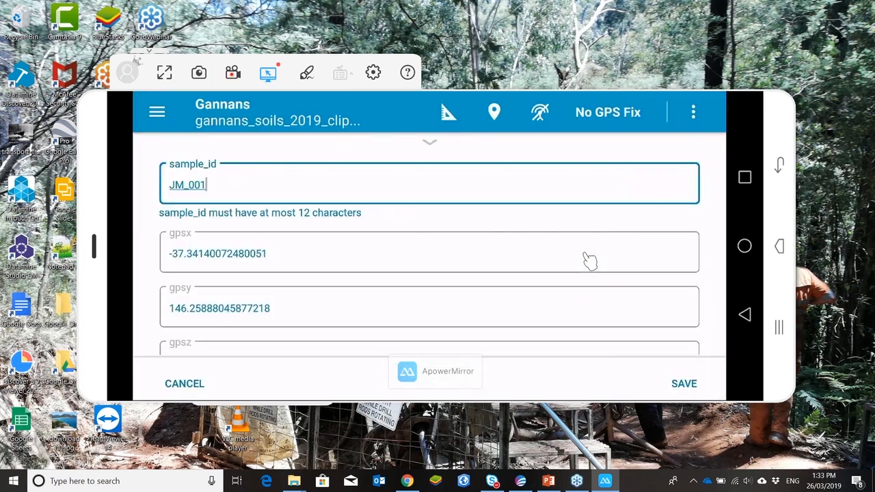
Step: Fill in the new soil sample's attribute fields, choosing Sandstone as lithology from the picklist
{"action": "key", "text": "Tab"}
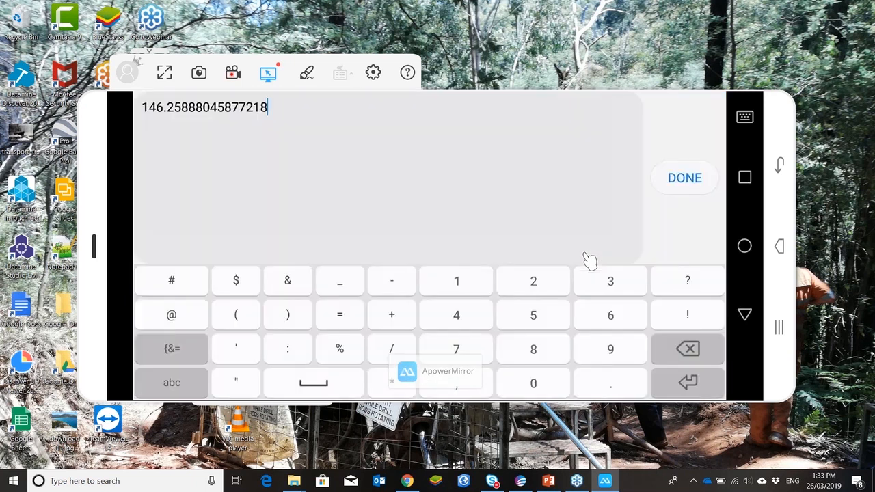
{"action": "key", "text": "Return"}
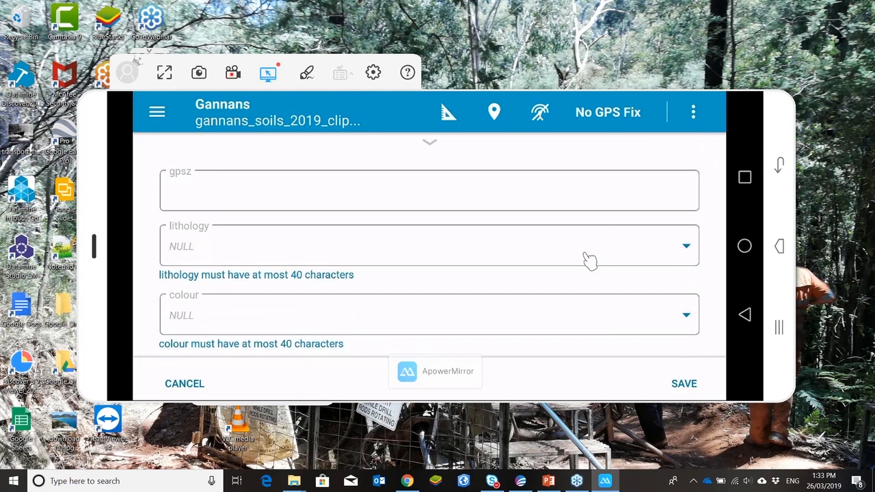
{"action": "left_click", "coordinate": [590, 259]}
{"action": "scroll", "coordinate": [590, 260], "scroll_direction": "down", "scroll_amount": 5}
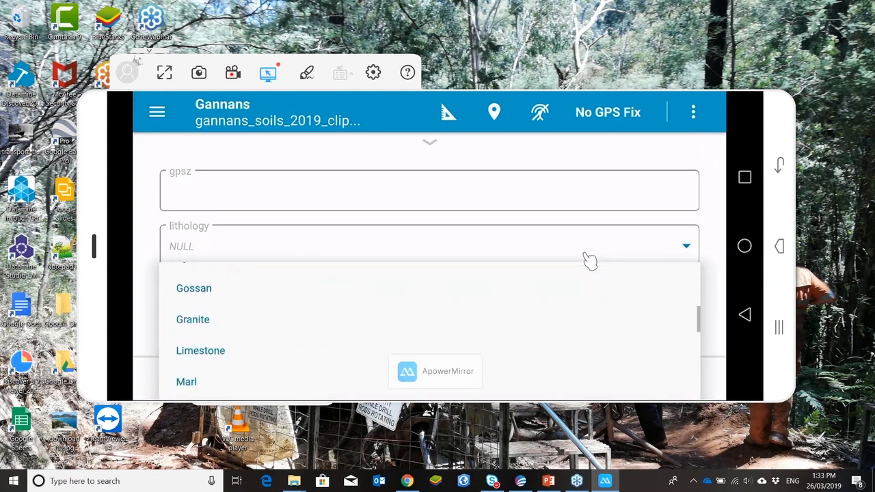
{"action": "scroll", "coordinate": [590, 260], "scroll_direction": "down", "scroll_amount": 5}
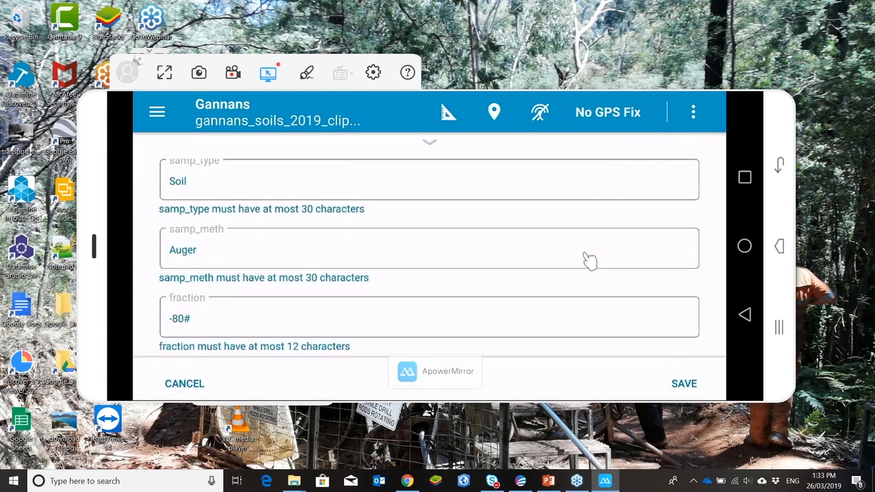
Step: Attach an outcrop photo to the sample from the phone's image gallery
{"action": "scroll", "coordinate": [590, 261], "scroll_direction": "down", "scroll_amount": 3}
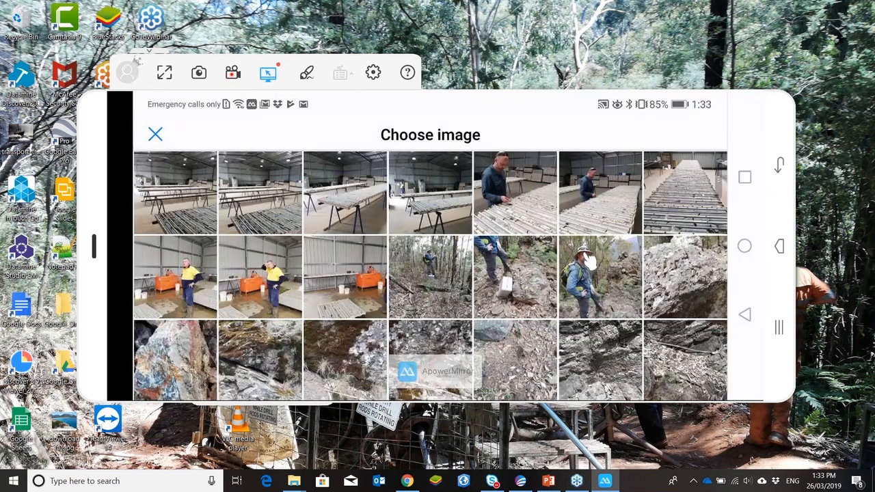
{"action": "scroll", "coordinate": [589, 260], "scroll_direction": "down", "scroll_amount": 3}
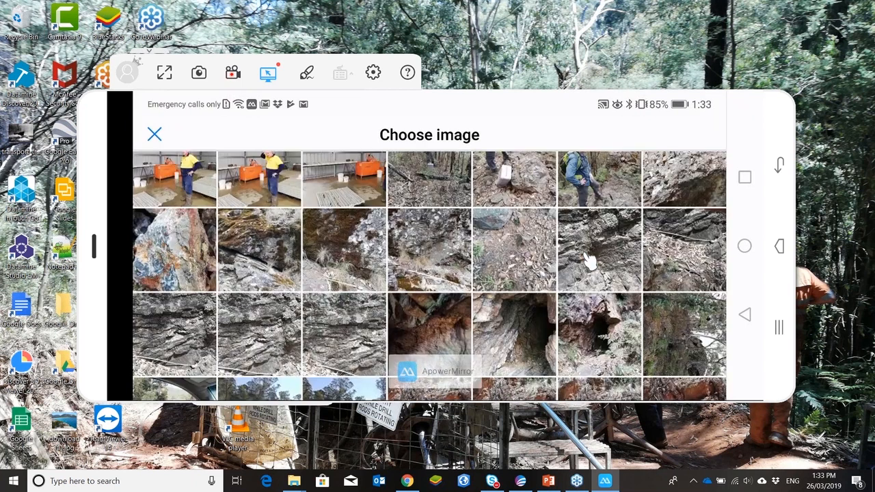
{"action": "left_click", "coordinate": [589, 260]}
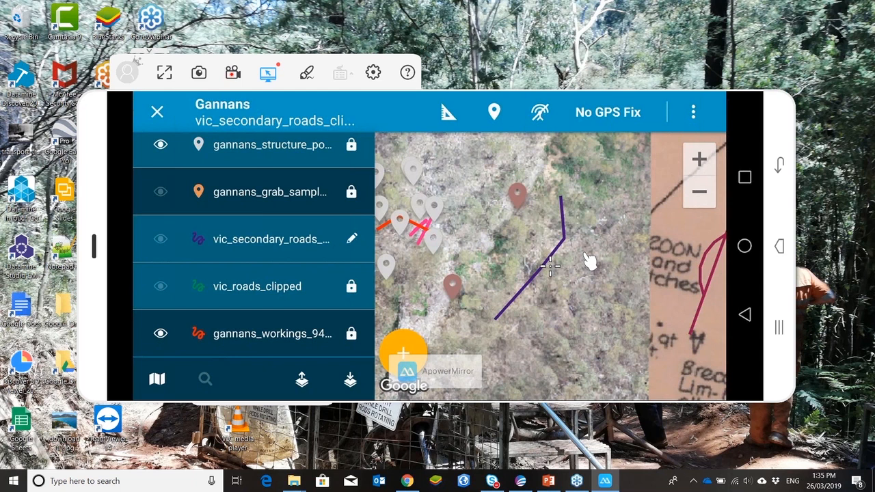
Step: Select a sample marker on the map to bring up its waypoint and navigation options
{"action": "left_click", "coordinate": [590, 261]}
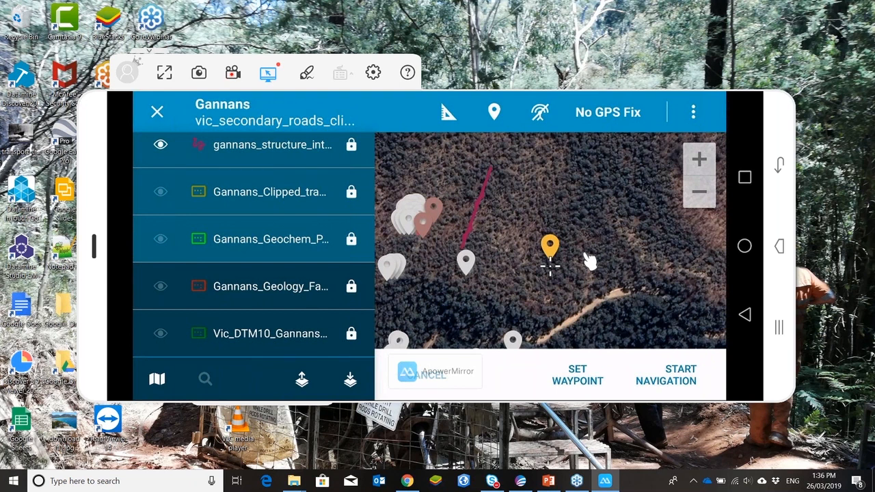
{"action": "left_click", "coordinate": [586, 254]}
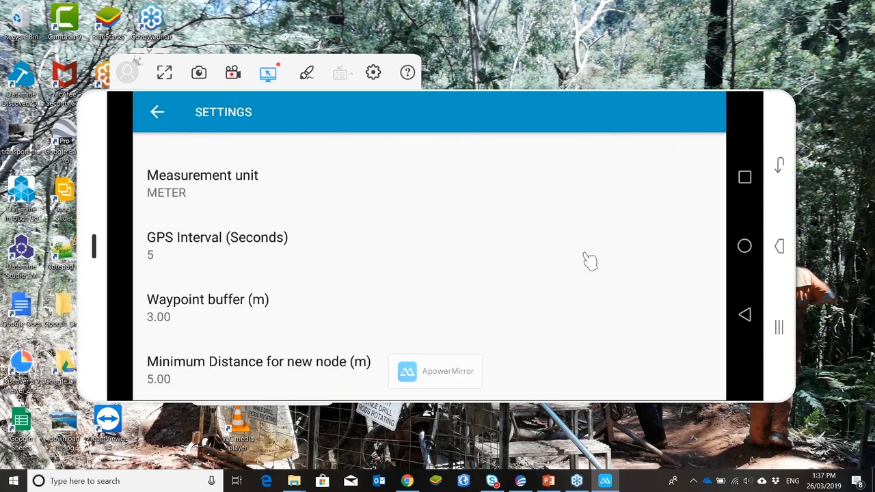
Step: Open the Waypoint buffer setting in the app settings, cancel it and return to the map
{"action": "left_click", "coordinate": [590, 260]}
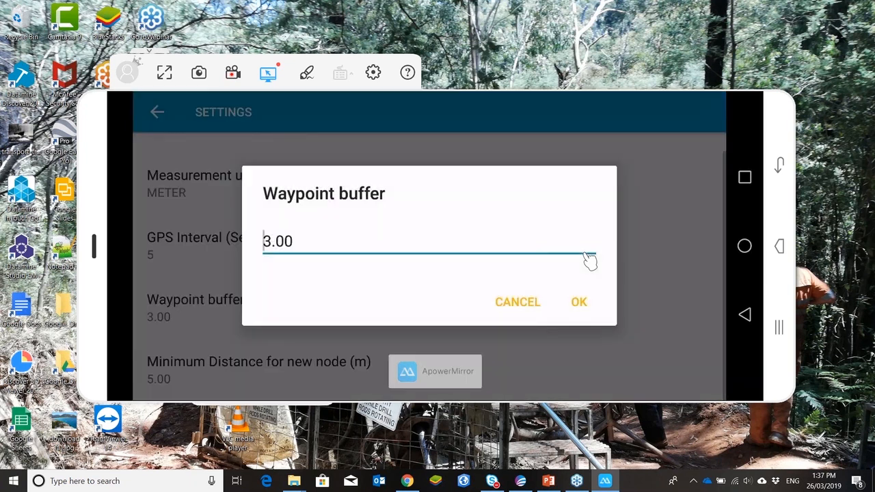
{"action": "right_click", "coordinate": [589, 261]}
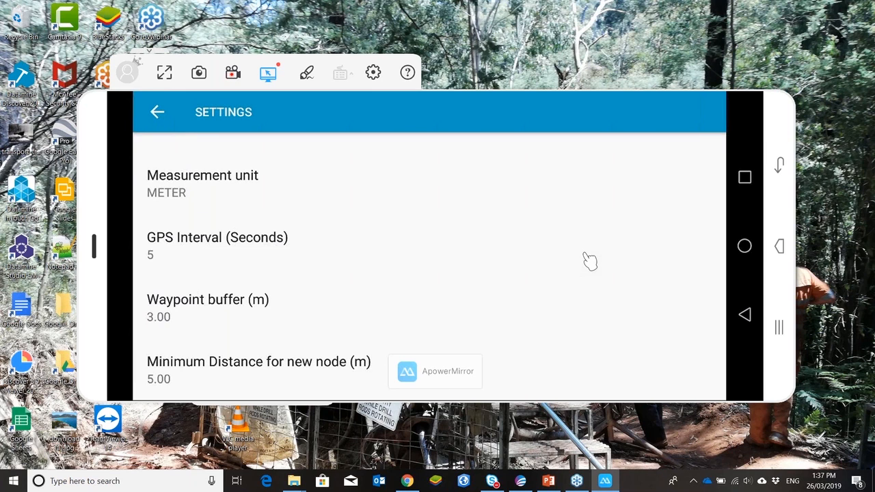
{"action": "right_click", "coordinate": [585, 254]}
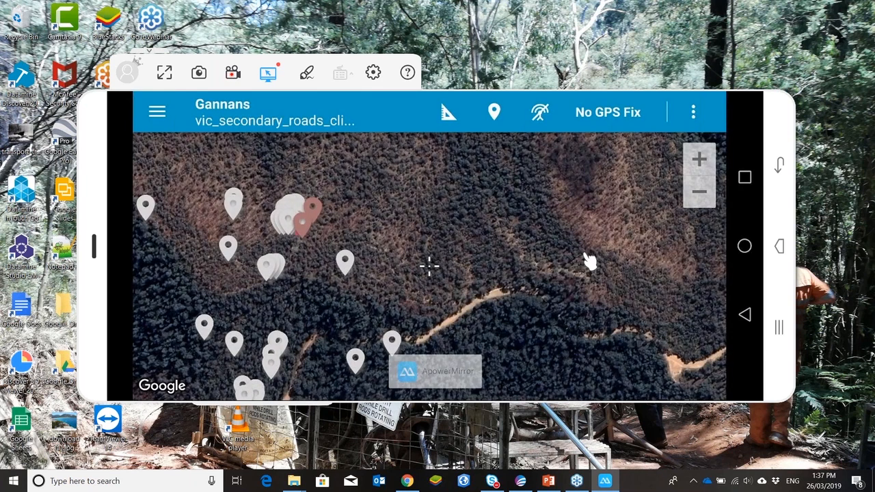
{"action": "scroll", "coordinate": [586, 253], "scroll_direction": "down", "scroll_amount": 1}
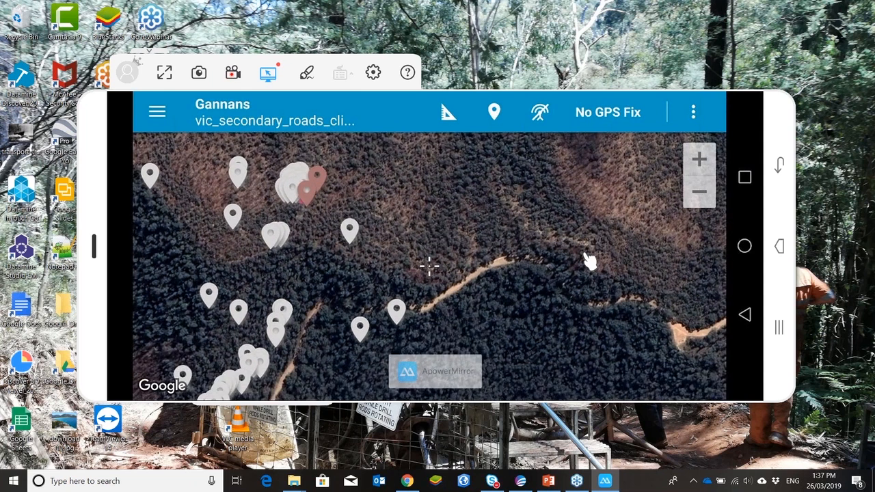
{"action": "scroll", "coordinate": [585, 254], "scroll_direction": "up", "scroll_amount": 2}
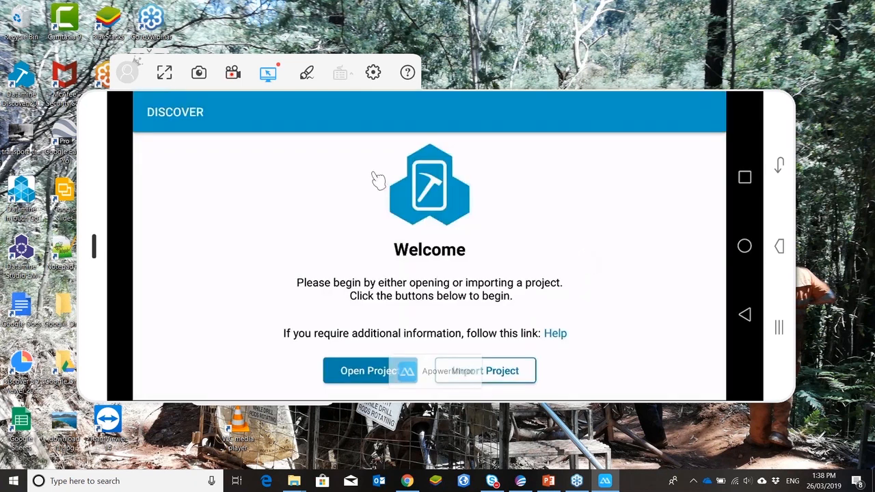
Step: Exit the ApowerMirror program mirroring the phone
{"action": "left_click", "coordinate": [98, 109]}
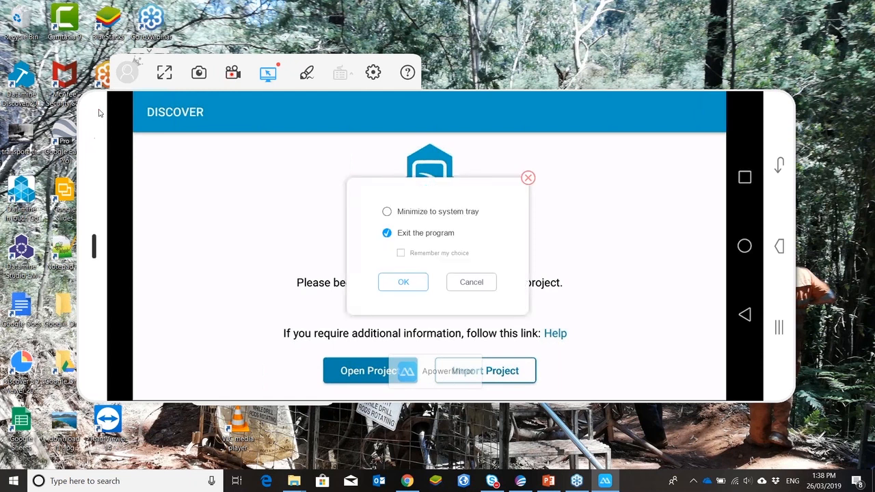
{"action": "left_click", "coordinate": [405, 282]}
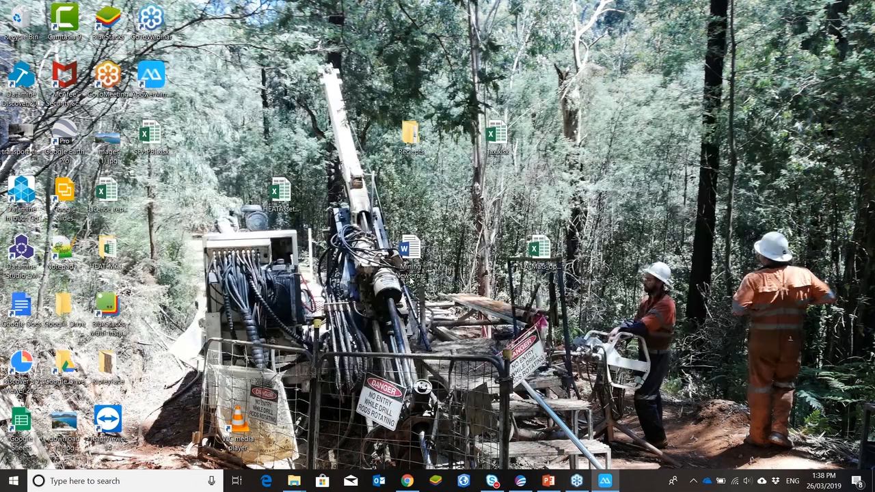
Step: Switch to MapInfo Pro, open Mobile Manager and close all tables without saving the workspace
{"action": "left_click", "coordinate": [521, 481]}
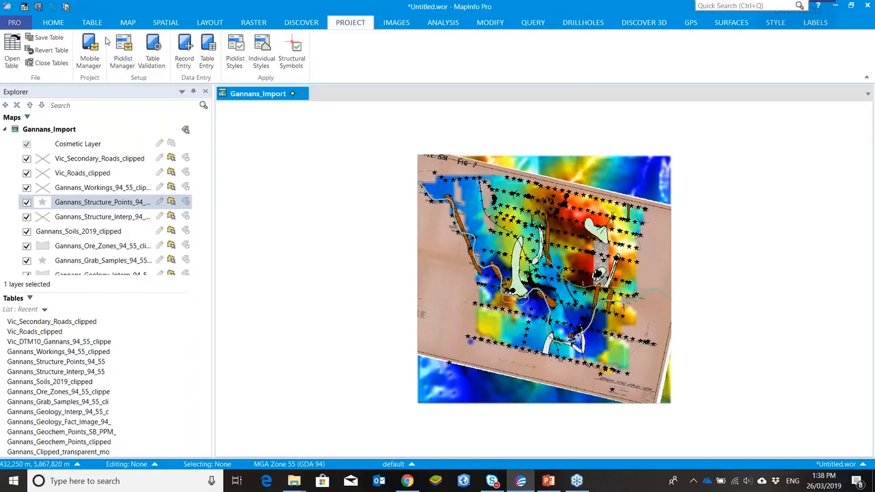
{"action": "left_click", "coordinate": [89, 53]}
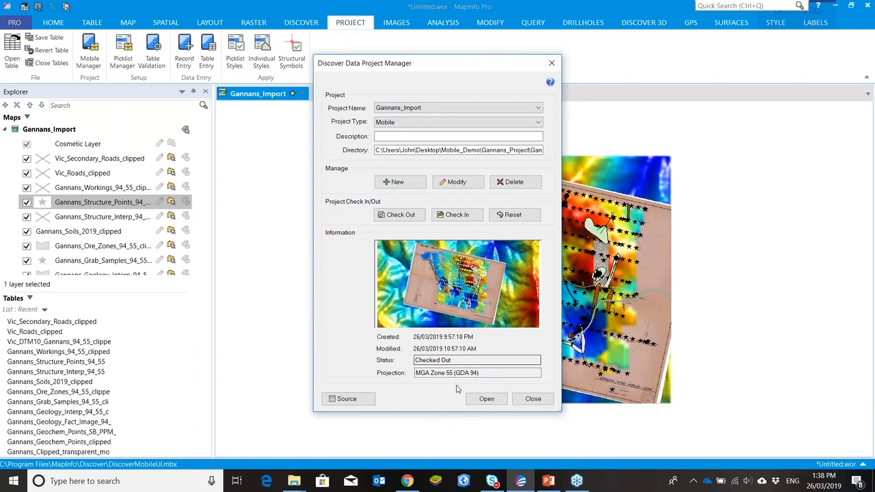
{"action": "left_click", "coordinate": [488, 404]}
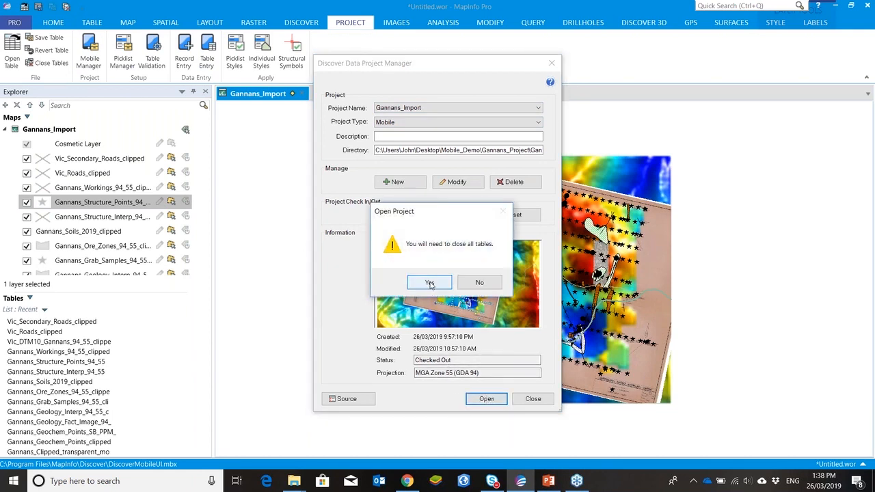
{"action": "left_click", "coordinate": [430, 283]}
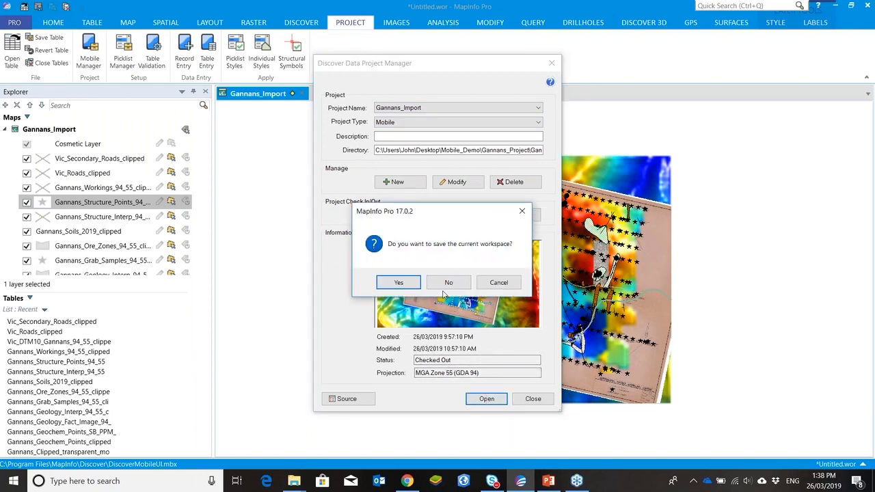
{"action": "left_click", "coordinate": [448, 282]}
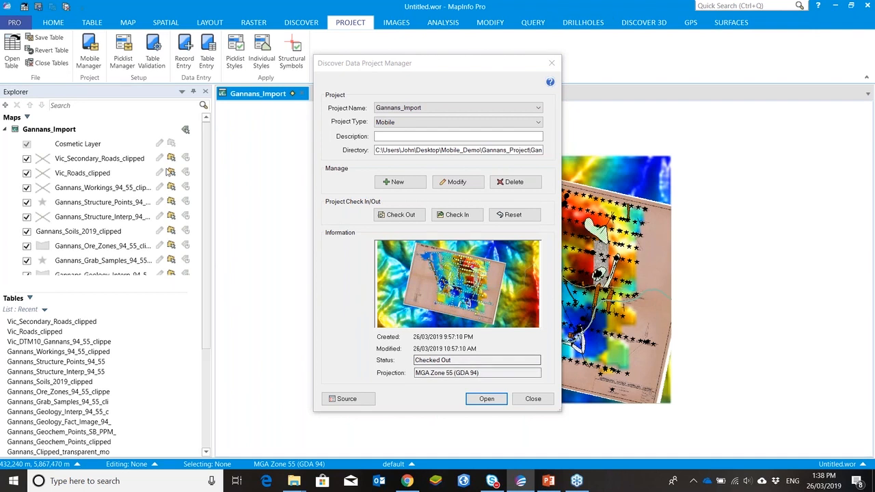
Step: Check in the Gannans_Import project from the Gannans_Import.gpkg file in the Dropbox Discover_Mobile folder
{"action": "left_click", "coordinate": [463, 219]}
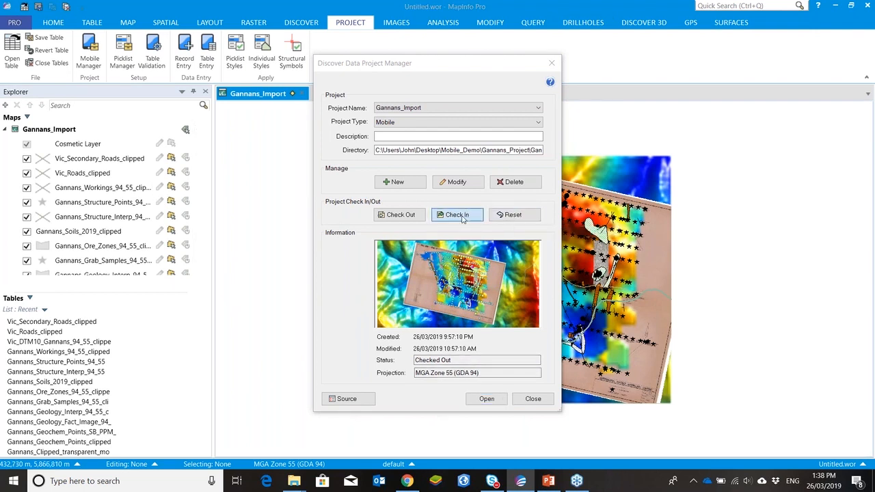
{"action": "left_click", "coordinate": [472, 283]}
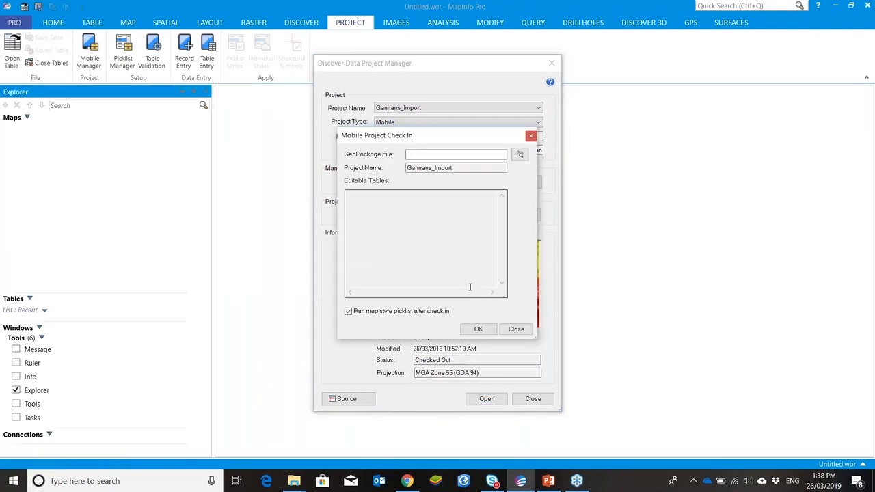
{"action": "left_click", "coordinate": [519, 154]}
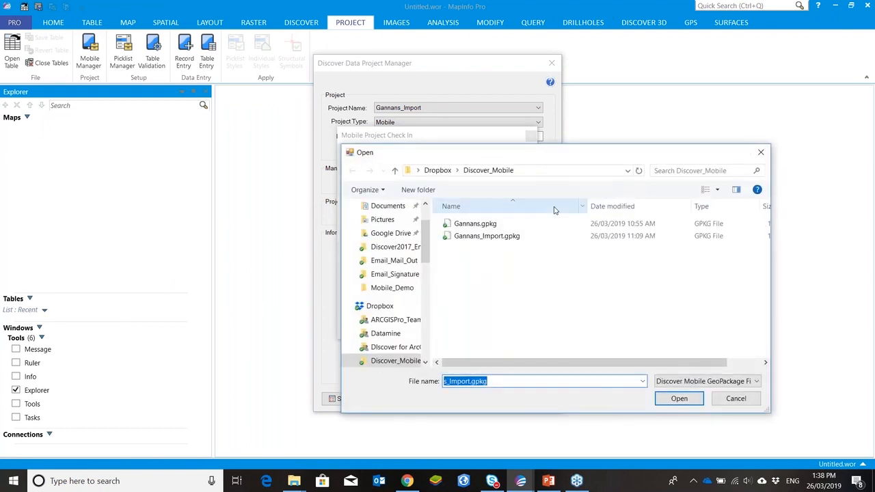
{"action": "left_click", "coordinate": [494, 243]}
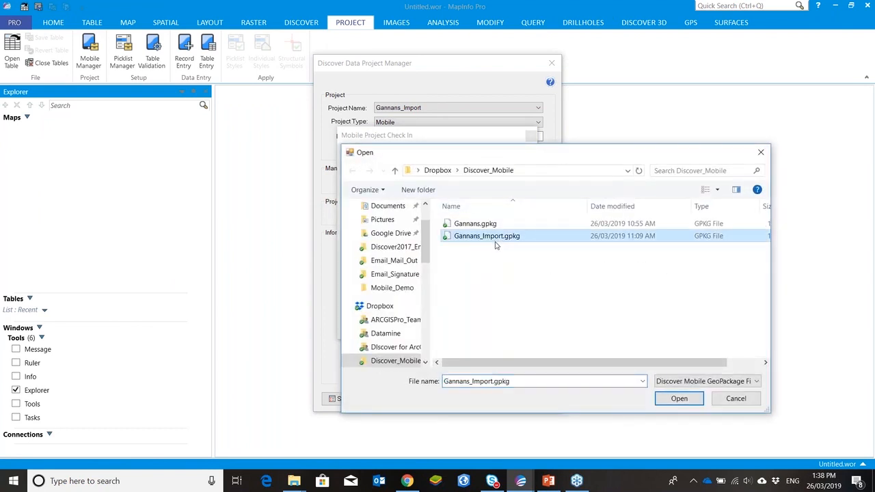
{"action": "left_click", "coordinate": [674, 400]}
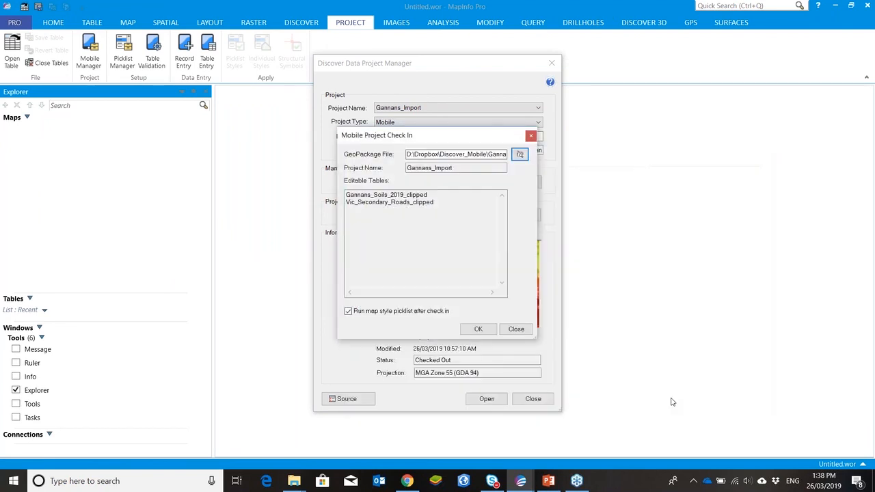
{"action": "left_click", "coordinate": [479, 329]}
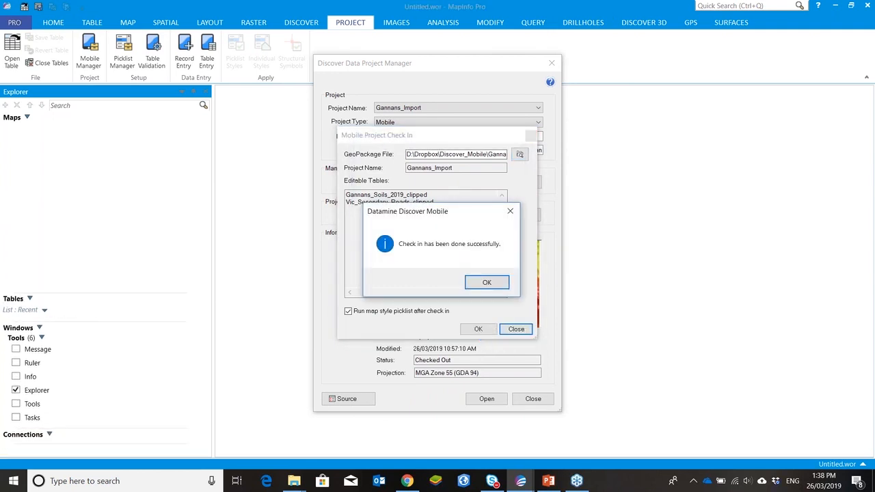
{"action": "left_click", "coordinate": [488, 283]}
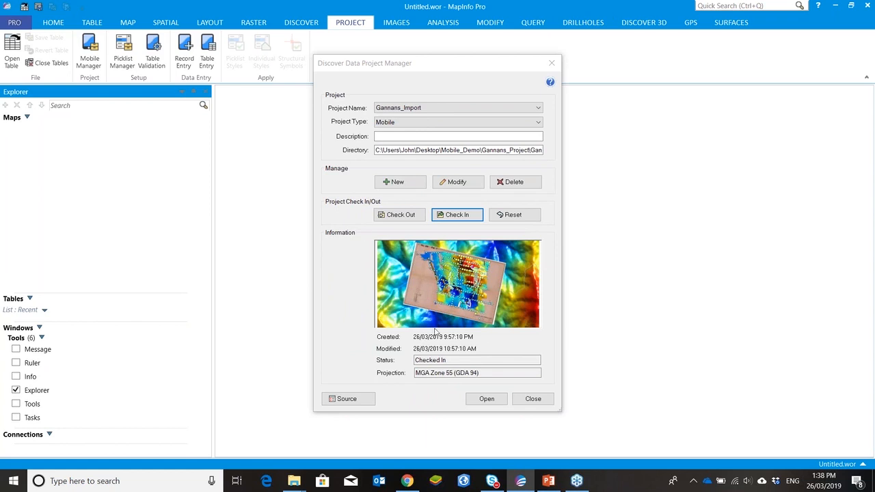
Step: Open the checked-in Gannans_Import project and close the project manager
{"action": "left_click", "coordinate": [484, 399]}
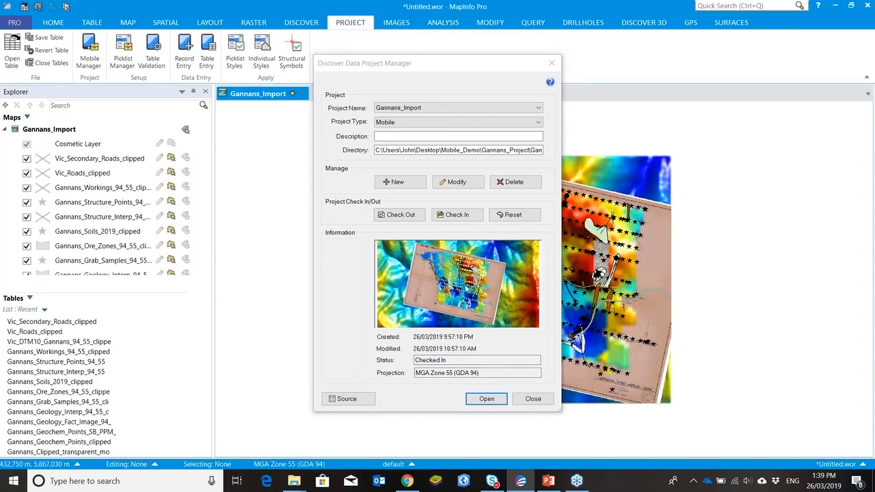
{"action": "left_click", "coordinate": [532, 398]}
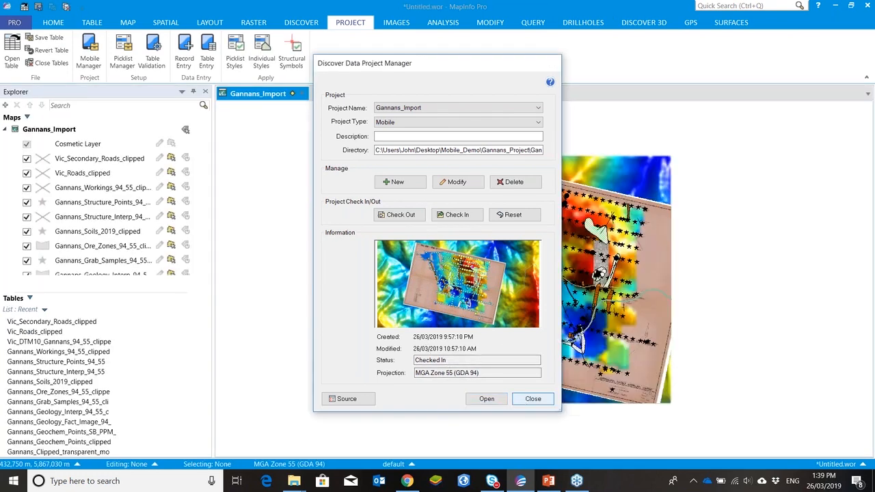
Step: Browse the Gannans_Soils_2019_clipped table and scroll across to its photo columns
{"action": "scroll", "coordinate": [103, 200], "scroll_direction": "down", "scroll_amount": 1}
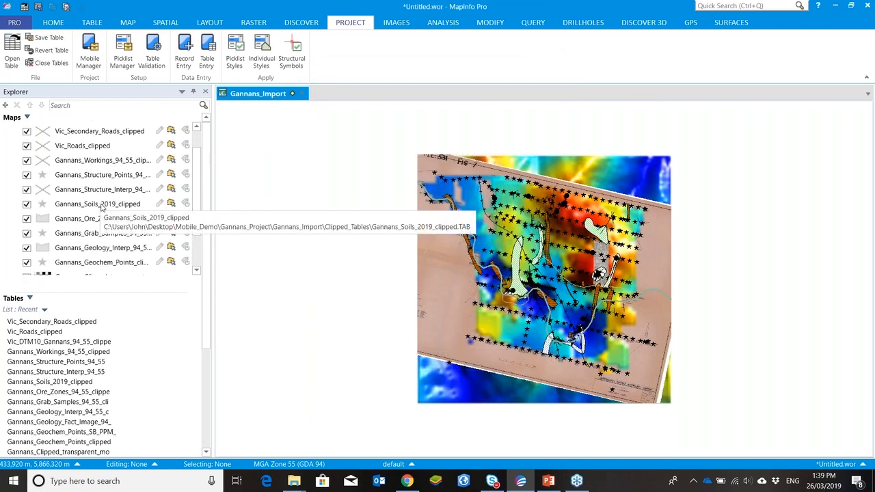
{"action": "left_click", "coordinate": [101, 205]}
{"action": "right_click", "coordinate": [100, 205]}
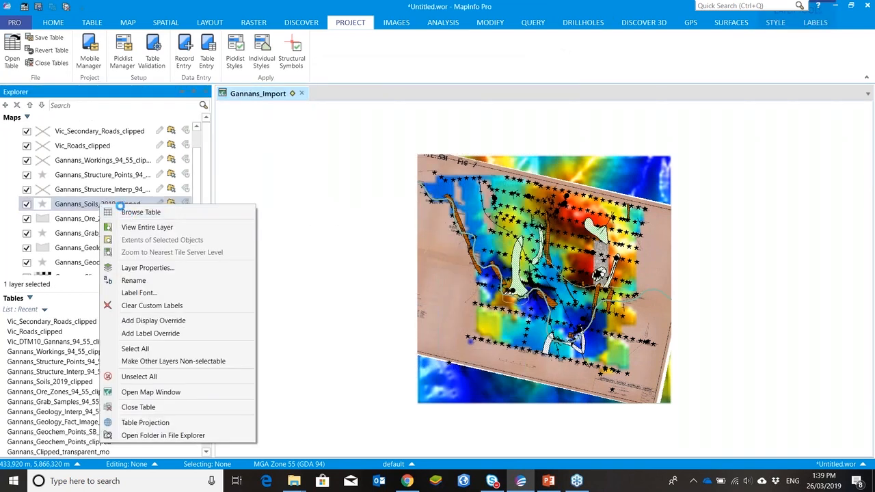
{"action": "left_click", "coordinate": [123, 212]}
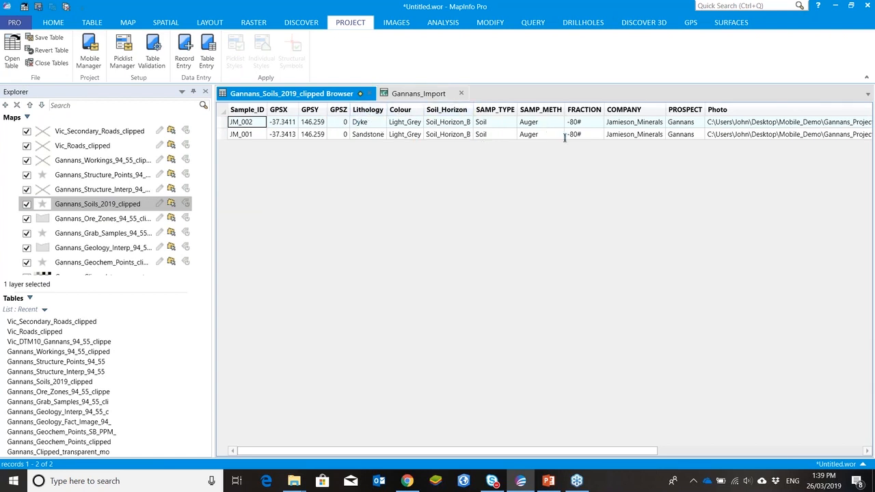
{"action": "left_click_drag", "start_coordinate": [487, 457], "coordinate": [684, 457]}
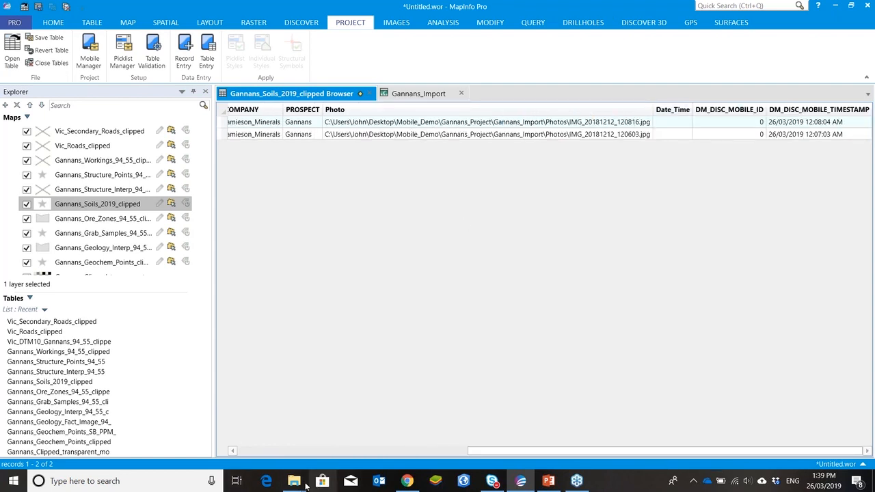
Step: Open File Explorer on the Mobile_Demo folder
{"action": "mouse_move", "coordinate": [296, 478]}
{"action": "left_click", "coordinate": [334, 456]}
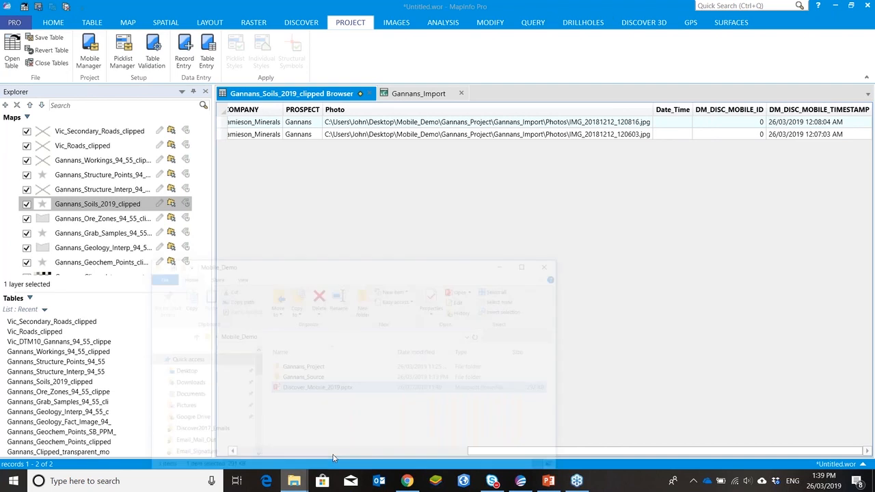
Step: Browse File Explorer to the Photos folder of Gannans_Import inside Mobile_Demo's Gannans_Project folder, then minimise the explorer window
{"action": "left_click", "coordinate": [189, 342]}
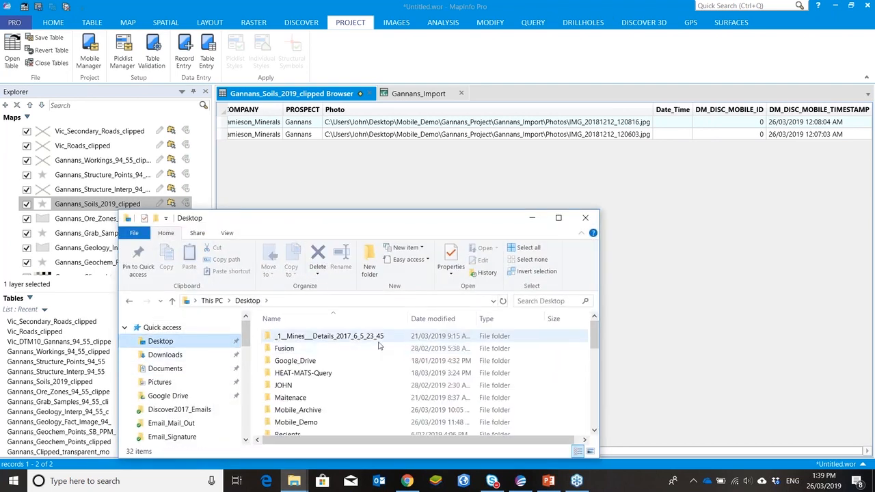
{"action": "scroll", "coordinate": [342, 393], "scroll_direction": "down", "scroll_amount": 2}
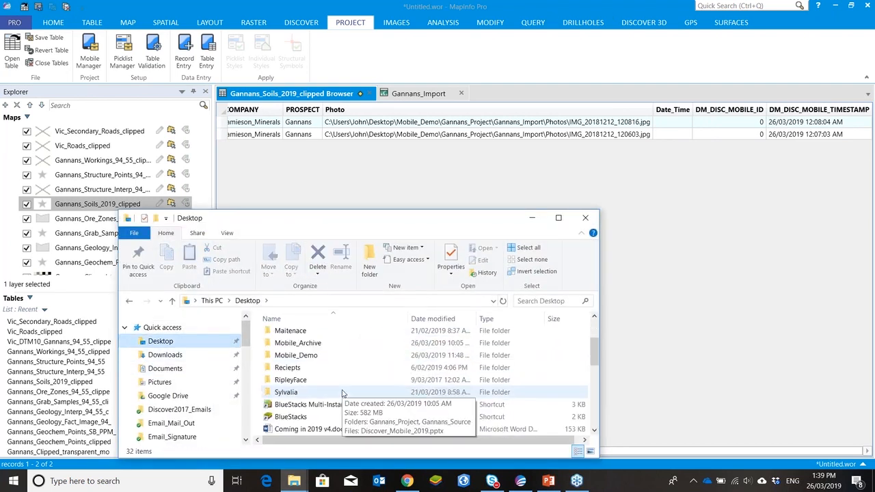
{"action": "double_click", "coordinate": [334, 355]}
{"action": "double_click", "coordinate": [328, 337]}
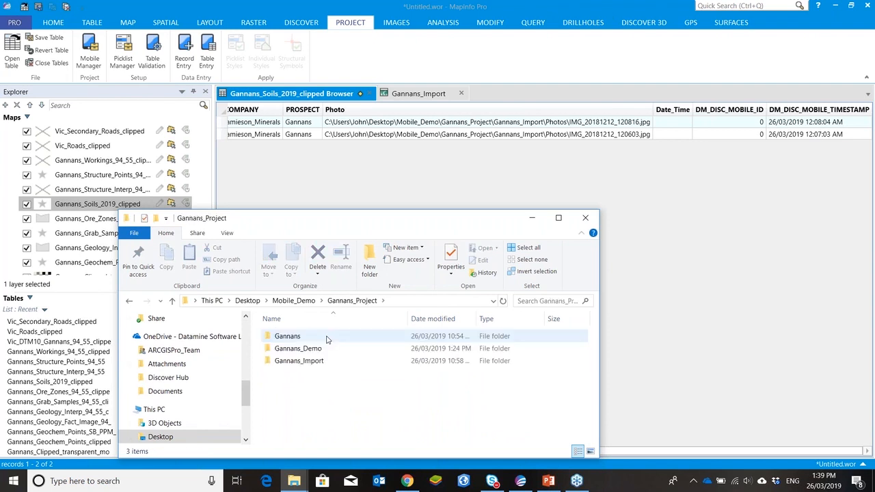
{"action": "left_click", "coordinate": [319, 362]}
{"action": "double_click", "coordinate": [319, 363]}
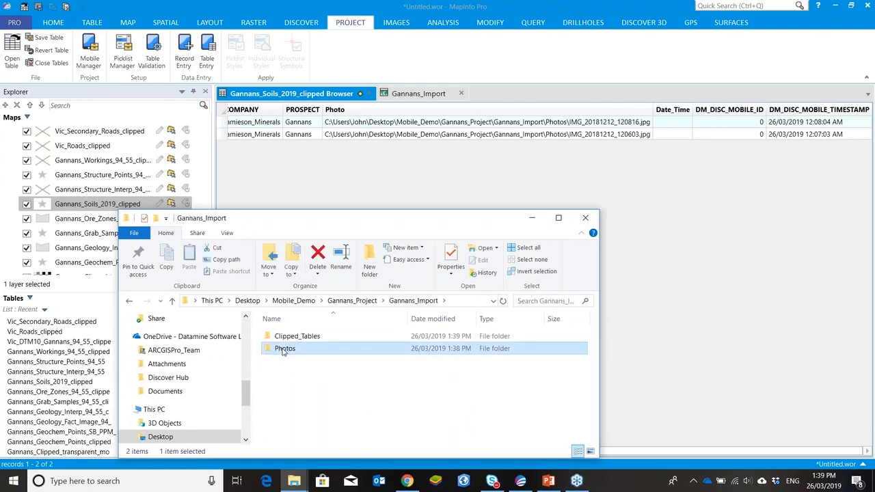
{"action": "double_click", "coordinate": [287, 349]}
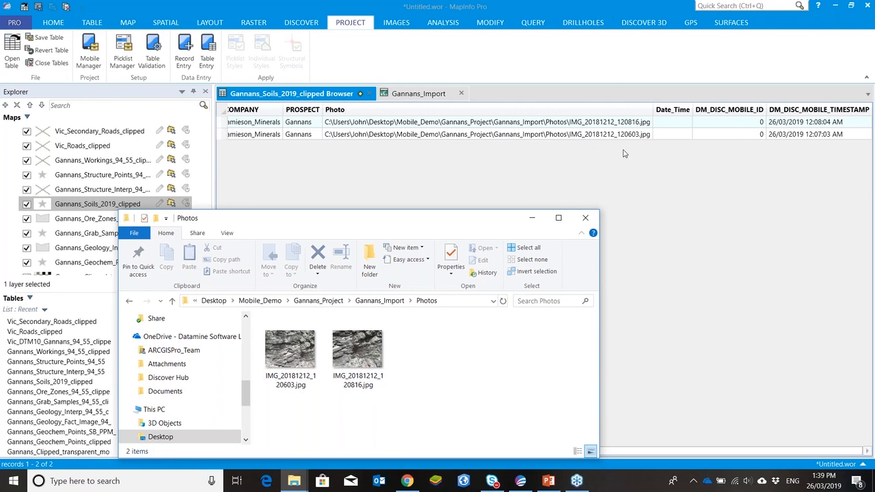
{"action": "left_click", "coordinate": [533, 218]}
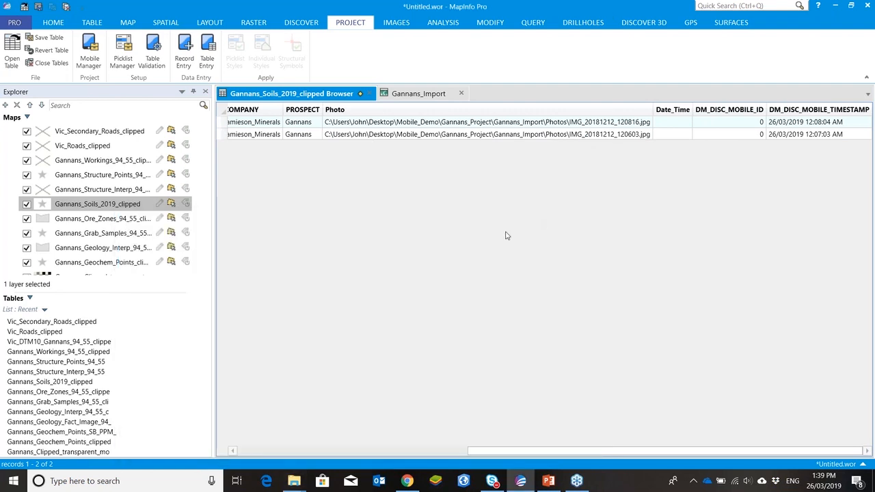
Step: Open the Mobile Manager's source tables for the Gannans_Import project and start updating the source tables
{"action": "left_click", "coordinate": [424, 95]}
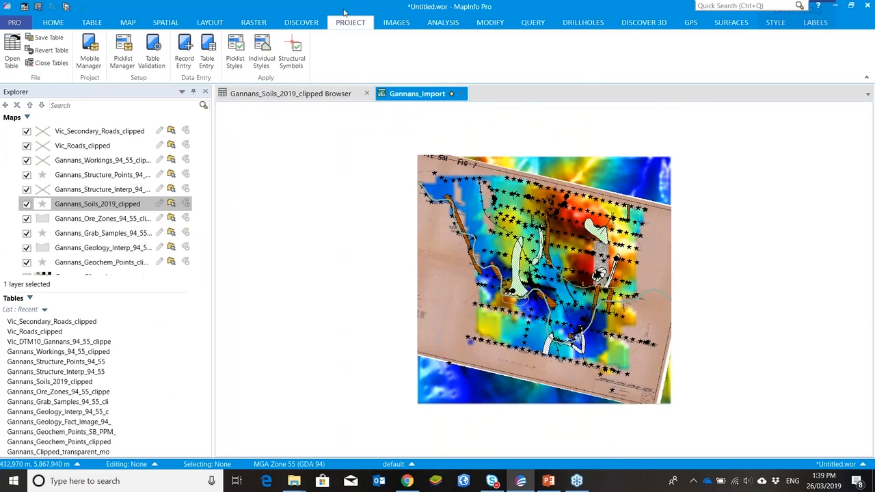
{"action": "left_click", "coordinate": [90, 51]}
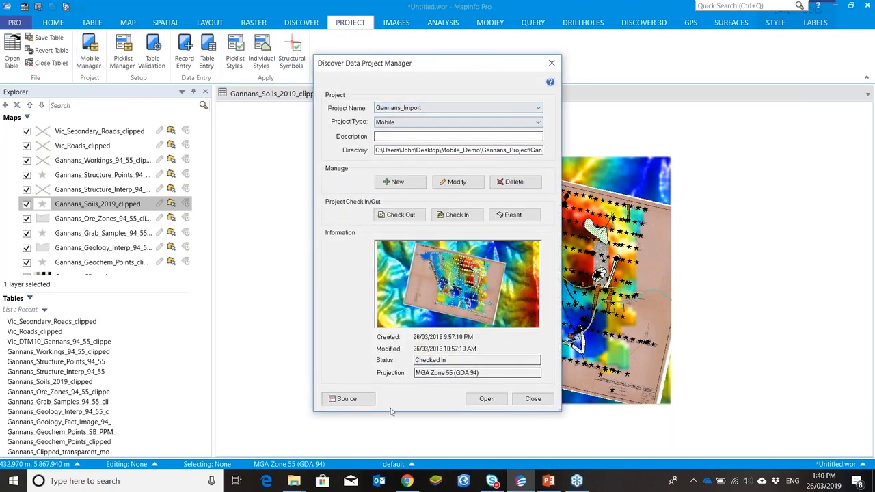
{"action": "left_click", "coordinate": [347, 399]}
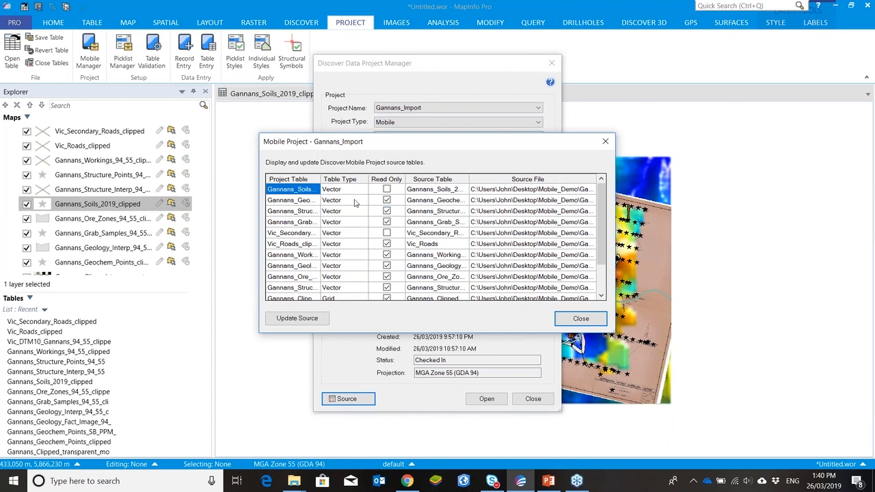
{"action": "left_click", "coordinate": [301, 319]}
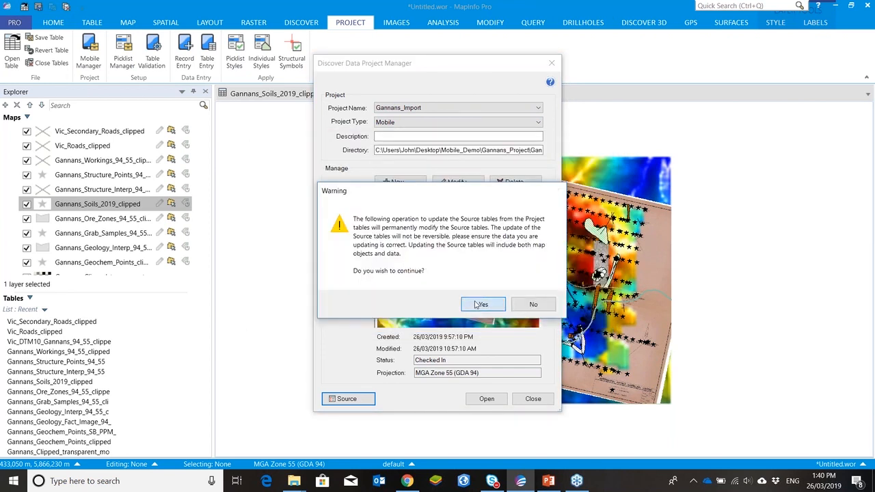
{"action": "left_click", "coordinate": [477, 304]}
Step: Update only Gannans_Soils_2019, excluding Vic_Secondary_Roads, with Sample_ID as its primary key field
{"action": "left_click", "coordinate": [446, 282]}
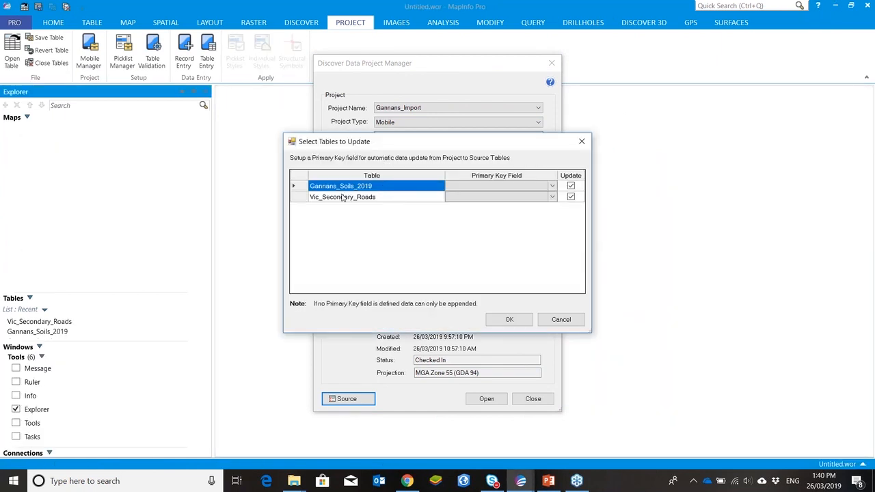
{"action": "left_click", "coordinate": [571, 198]}
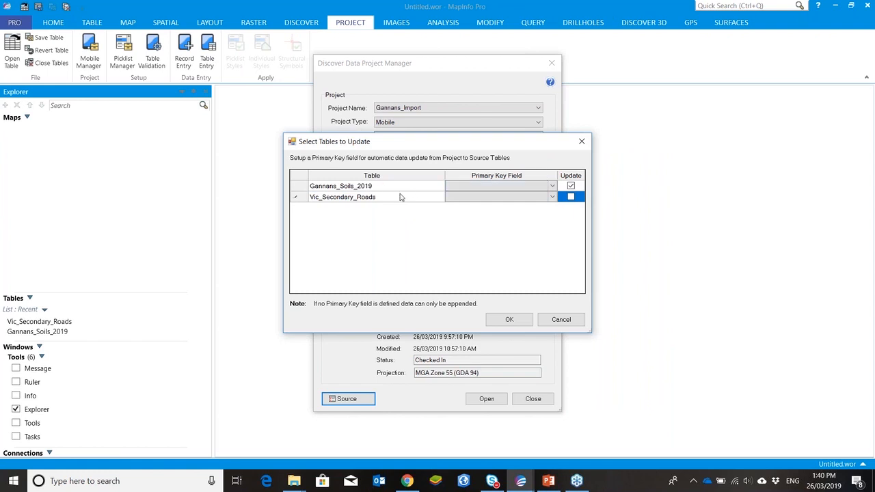
{"action": "left_click", "coordinate": [552, 187]}
{"action": "left_click", "coordinate": [545, 205]}
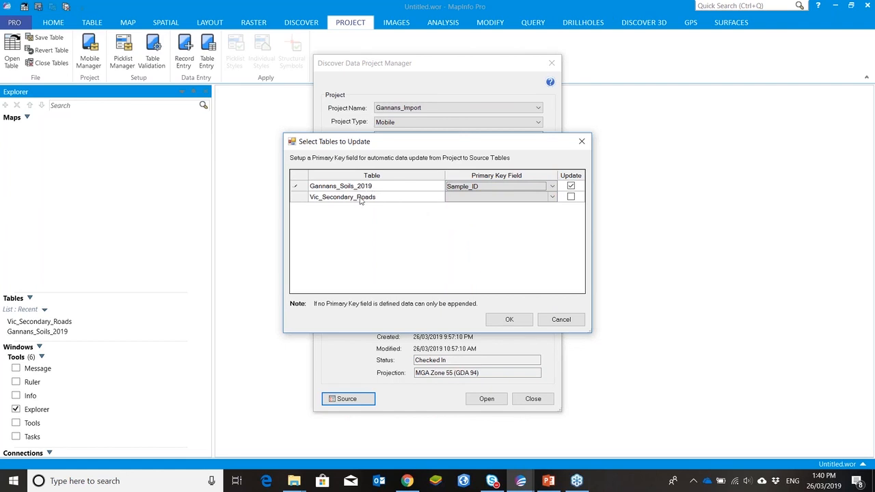
{"action": "left_click", "coordinate": [509, 322]}
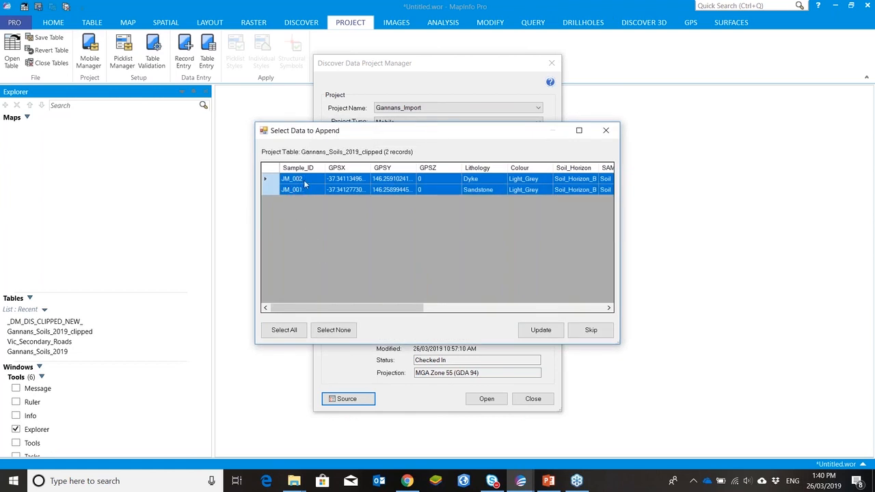
Step: Append the two selected soil sample records to the source table and close the project manager
{"action": "left_click", "coordinate": [532, 330]}
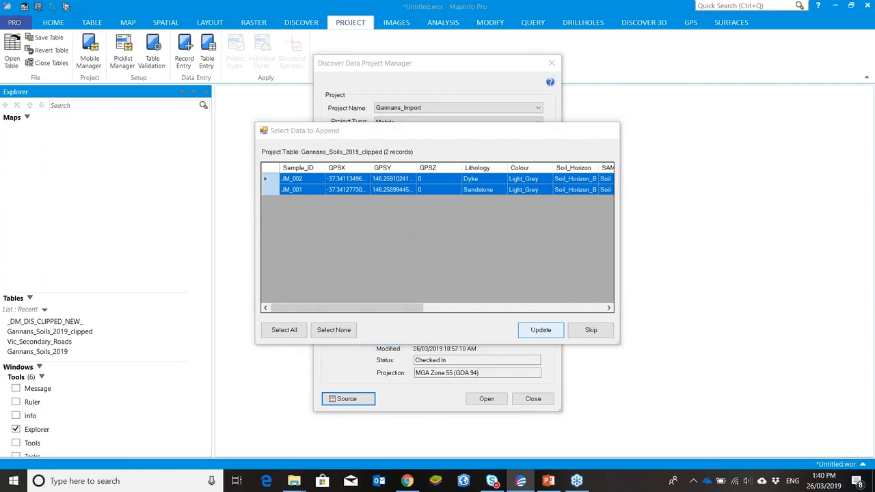
{"action": "left_click", "coordinate": [463, 278]}
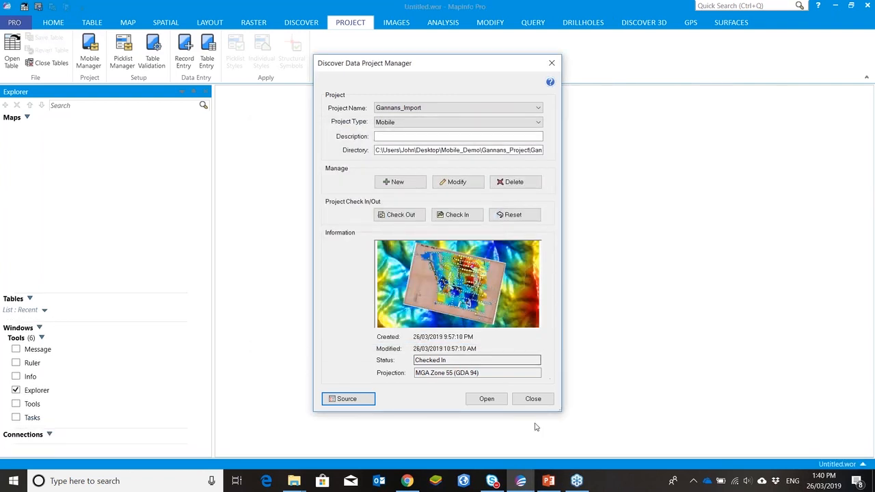
{"action": "left_click", "coordinate": [534, 401]}
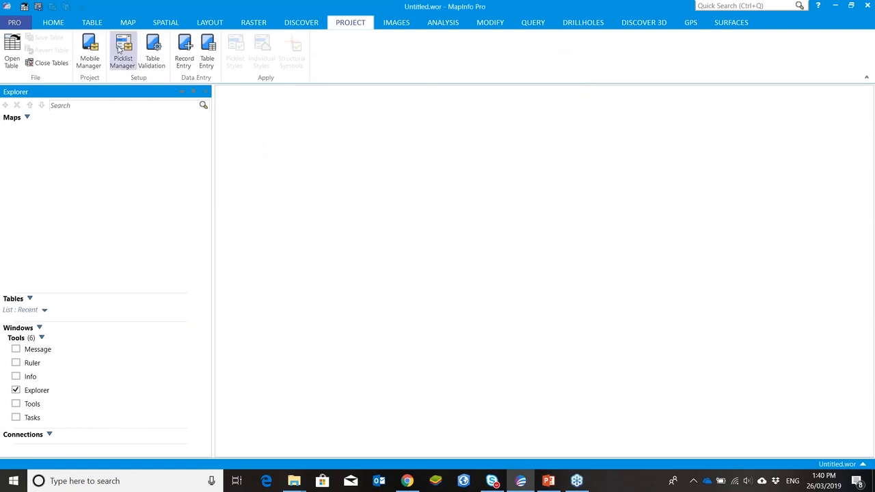
Step: Open the Gannans_Source workspace
{"action": "left_click", "coordinate": [55, 27]}
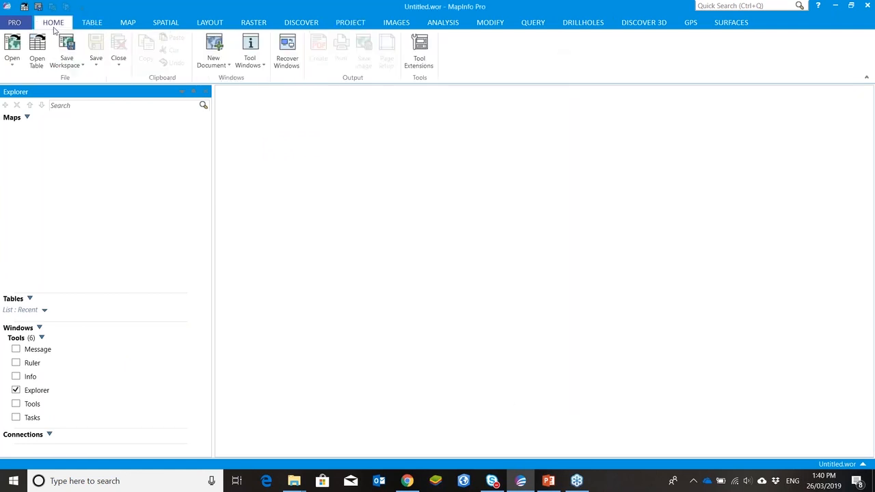
{"action": "left_click", "coordinate": [13, 56]}
{"action": "left_click", "coordinate": [132, 260]}
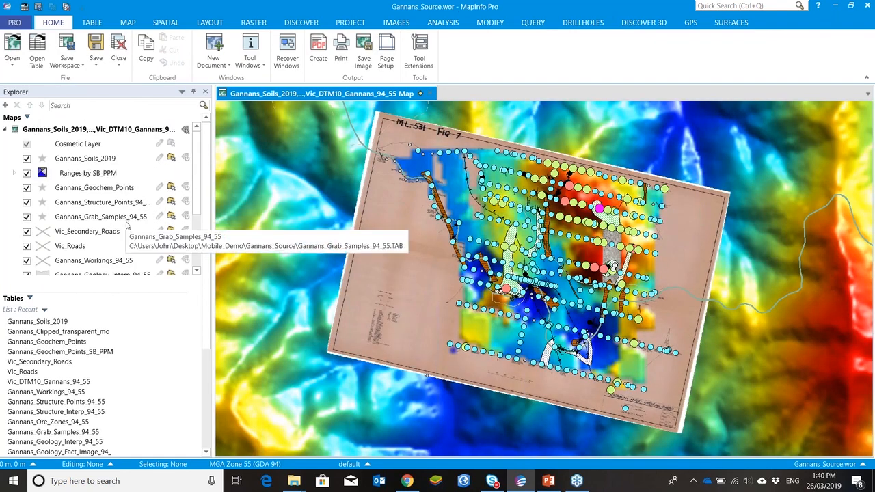
Step: Open a browser of the Gannans_Soils_2019 layer to review its appended records
{"action": "left_click", "coordinate": [115, 159]}
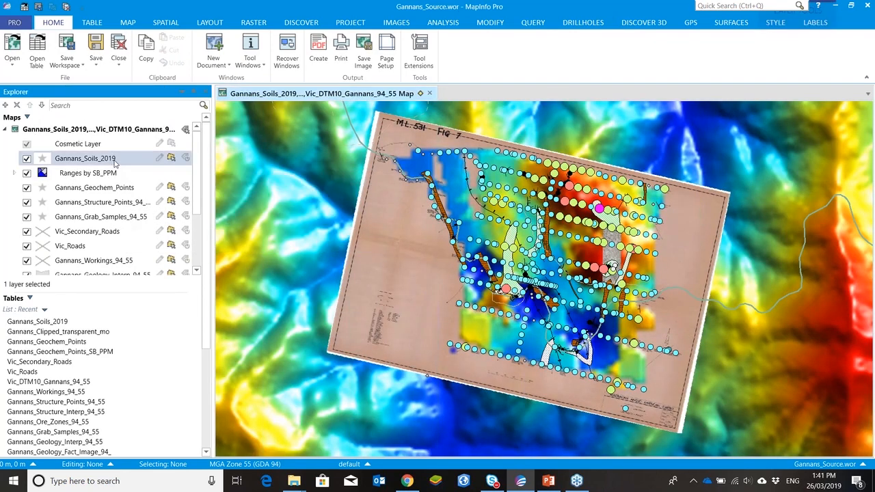
{"action": "right_click", "coordinate": [115, 162]}
{"action": "left_click", "coordinate": [140, 169]}
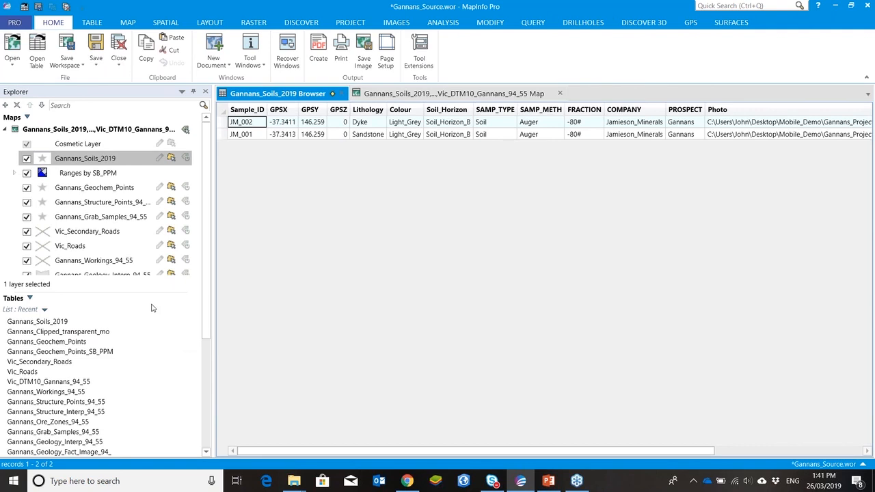
Step: Minimise MapInfo Pro, switch to PowerPoint, resume the slide show from the current slide and advance one slide
{"action": "left_click", "coordinate": [836, 8]}
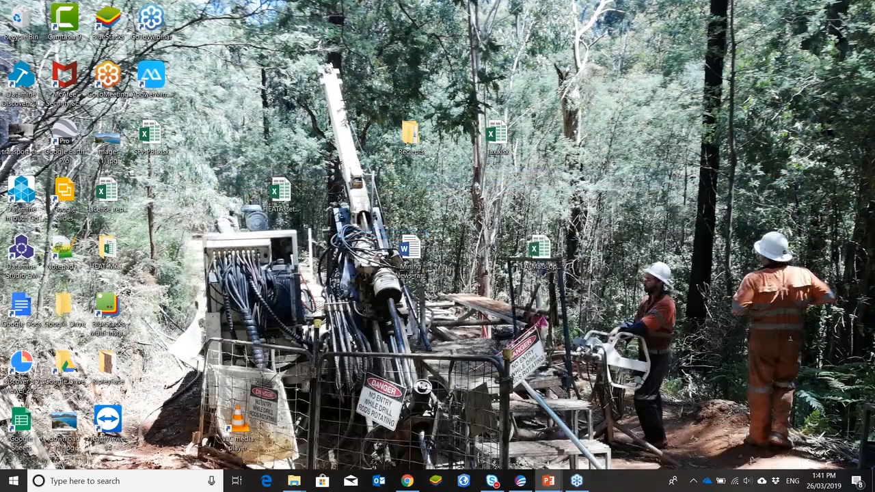
{"action": "key", "text": "shift+F5"}
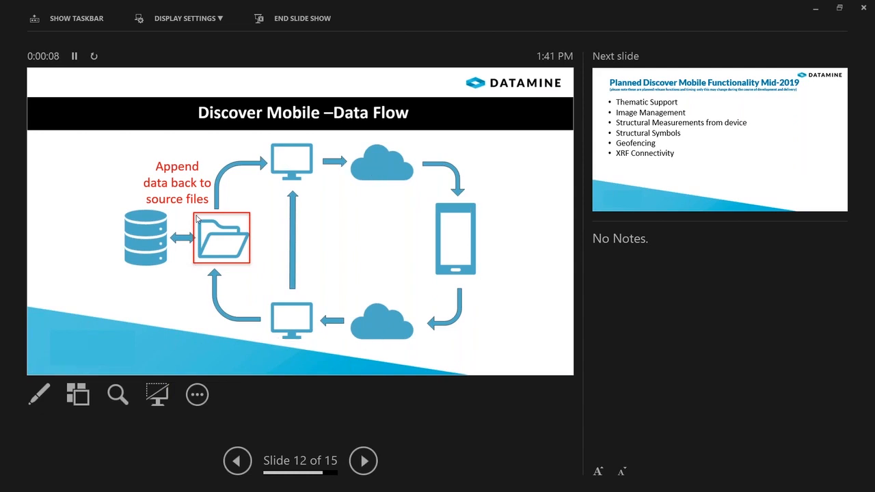
{"action": "left_click", "coordinate": [363, 462]}
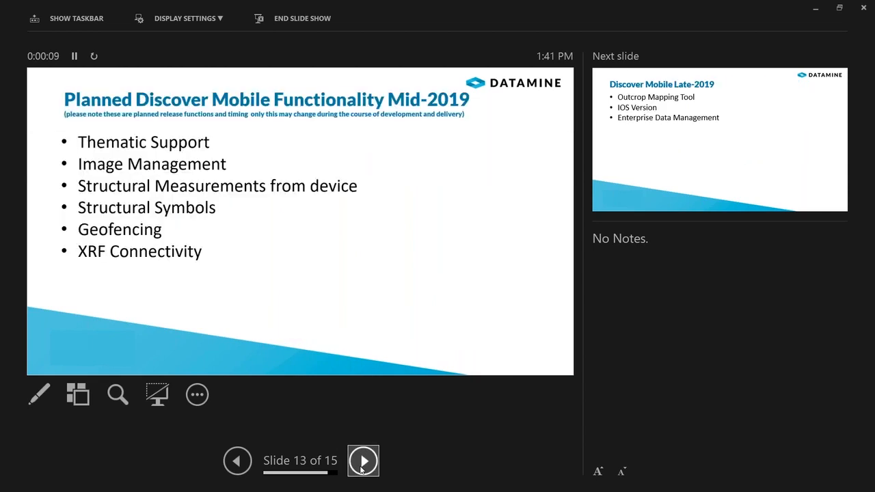